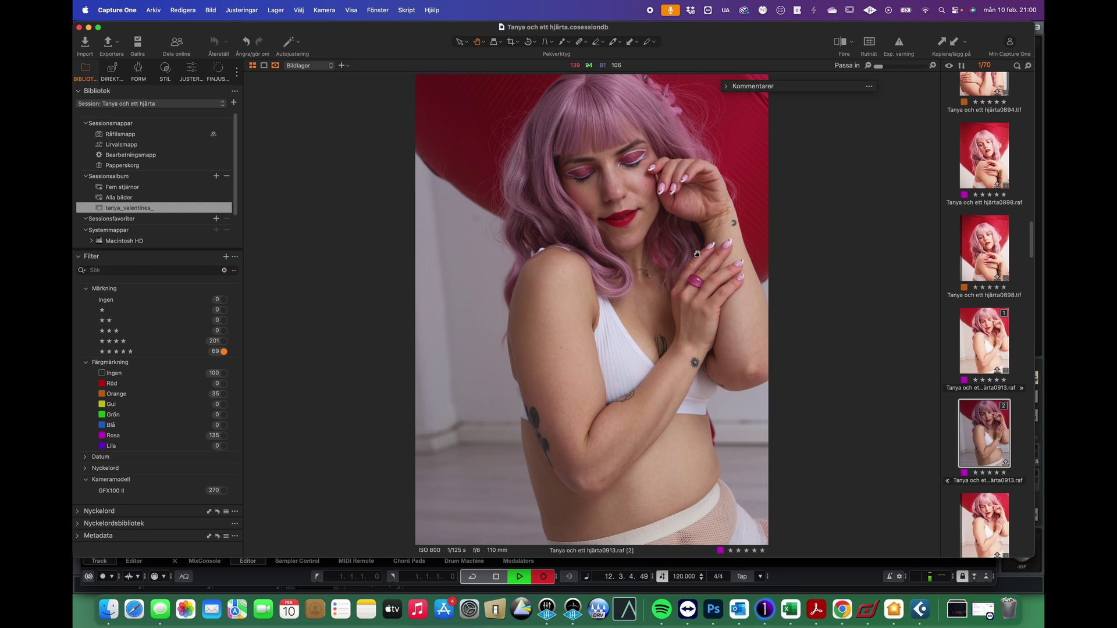
# Compare the retouched TIFF of image 0913 with variant 1 of its RAW file in the thumbnail browser.
pyautogui.scroll(-1, 983, 407)
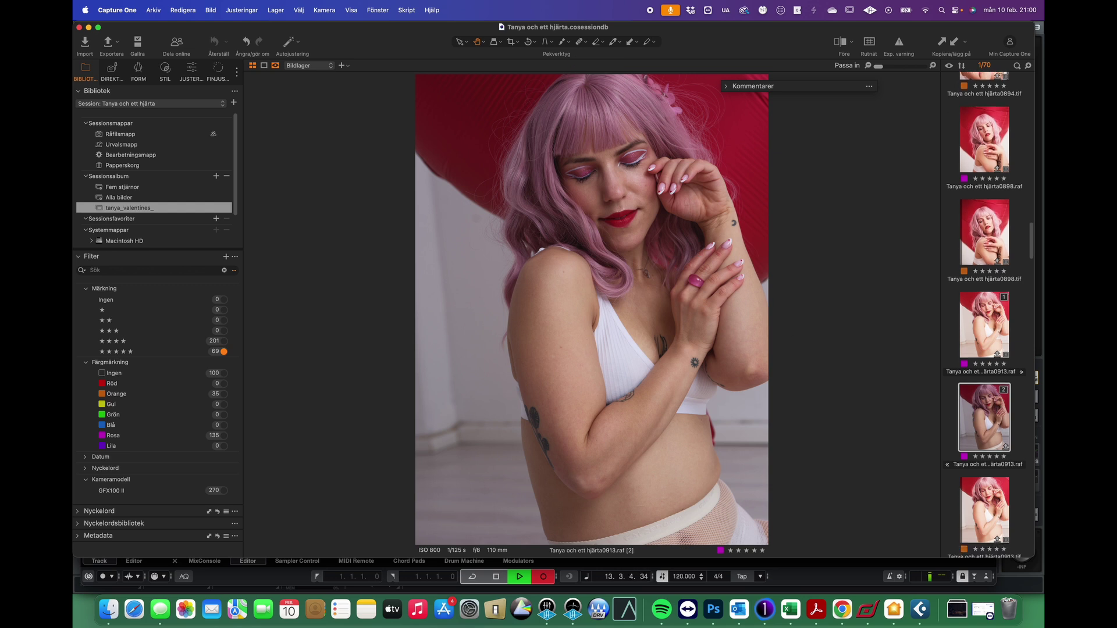
pyautogui.scroll(-2, 970, 430)
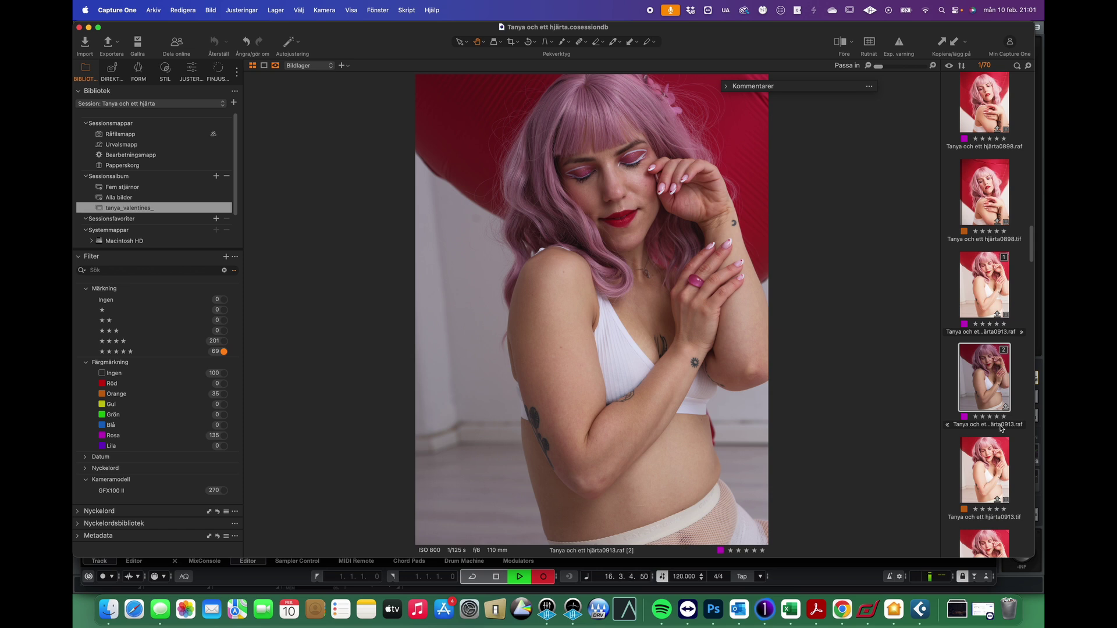
pyautogui.click(1005, 455)
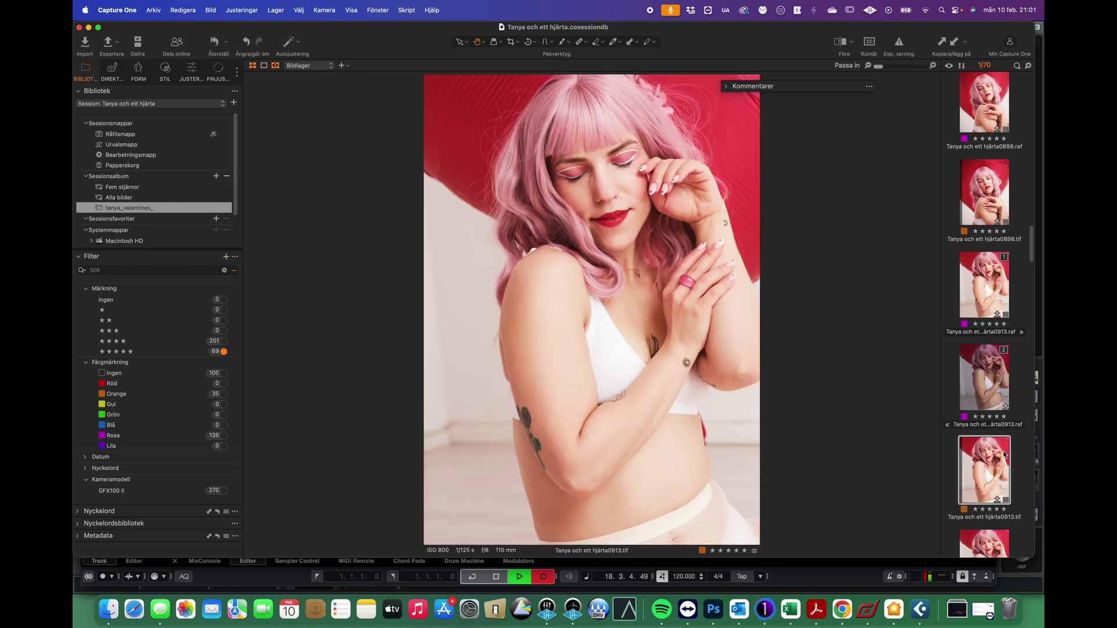
pyautogui.click(978, 308)
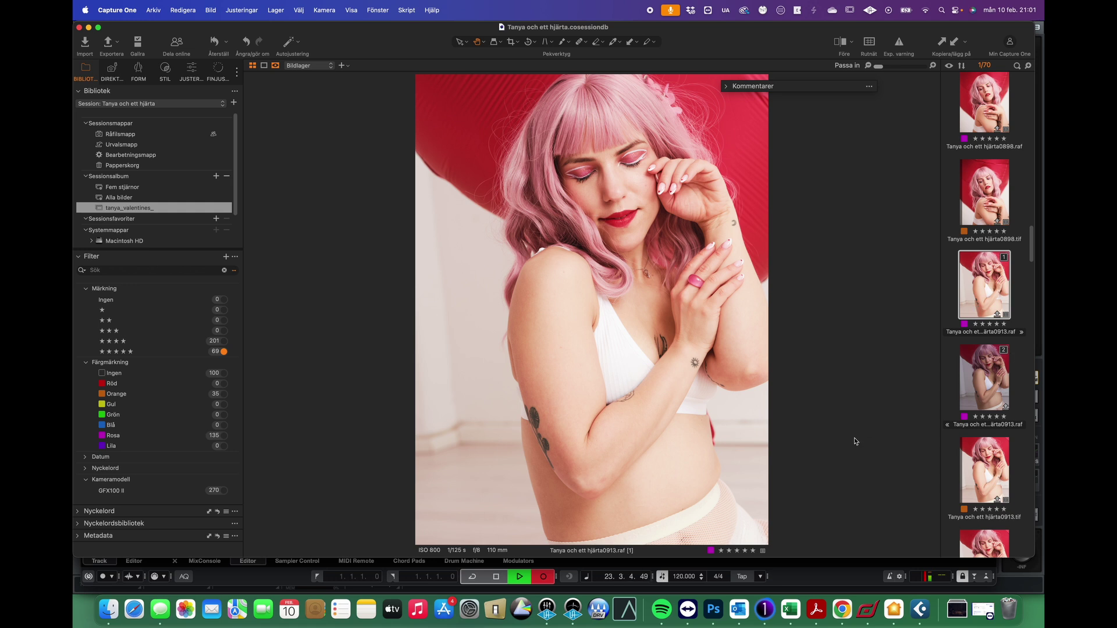
# Switch to Photoshop and add a new empty layer above the background of the portrait.
pyautogui.click(720, 613)
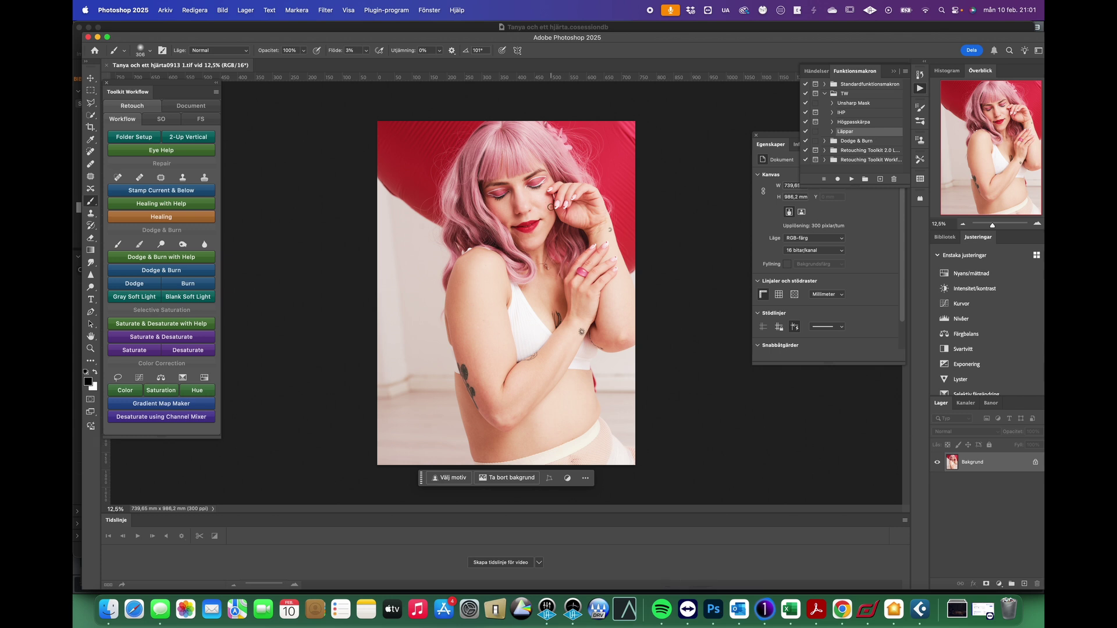
pyautogui.scroll(6, 493, 245)
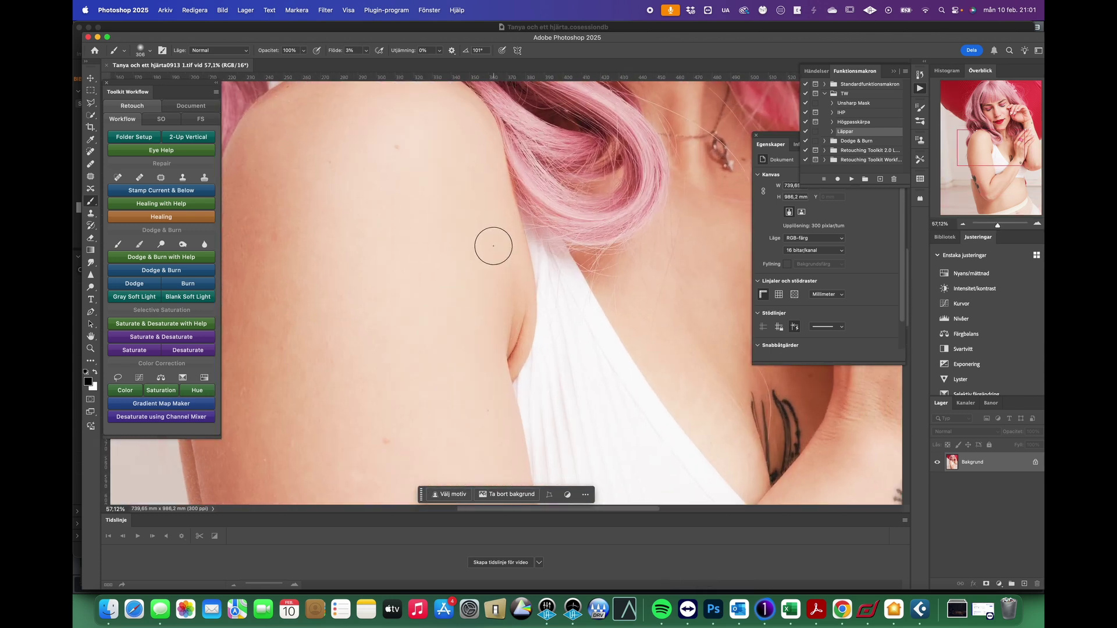
pyautogui.scroll(1, 494, 245)
pyautogui.scroll(-5, 494, 245)
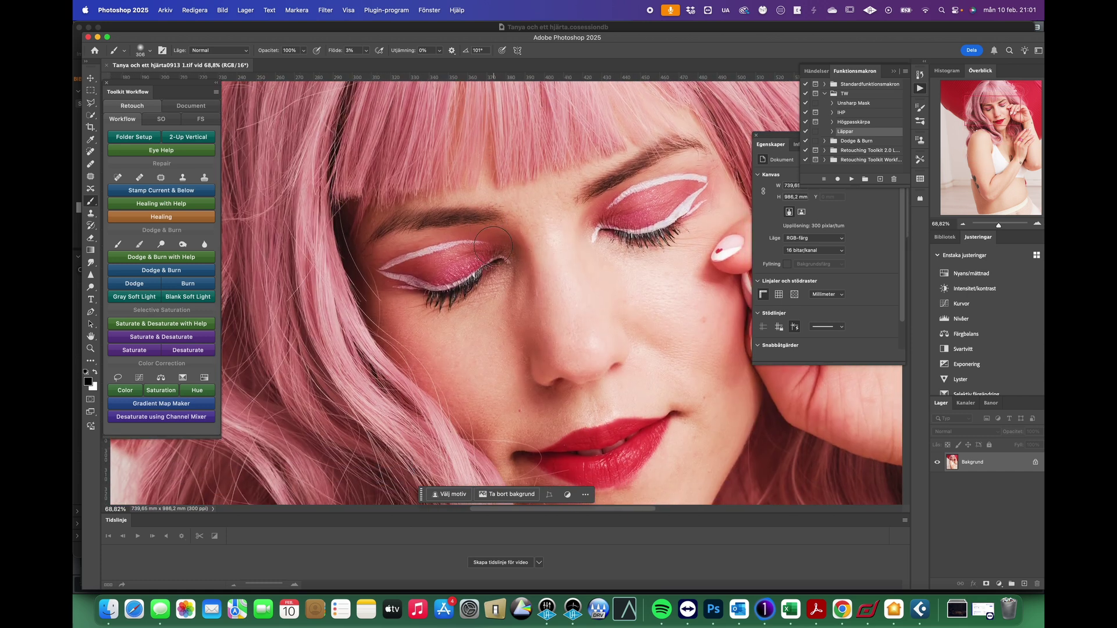
pyautogui.hscroll(3, 494, 245)
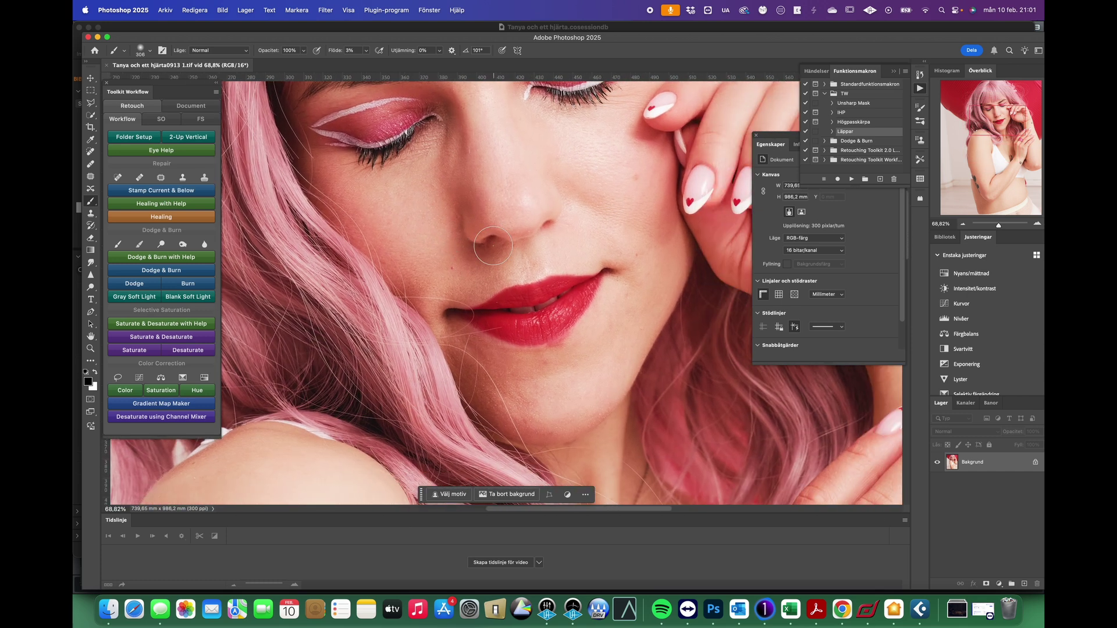
pyautogui.hscroll(3, 494, 245)
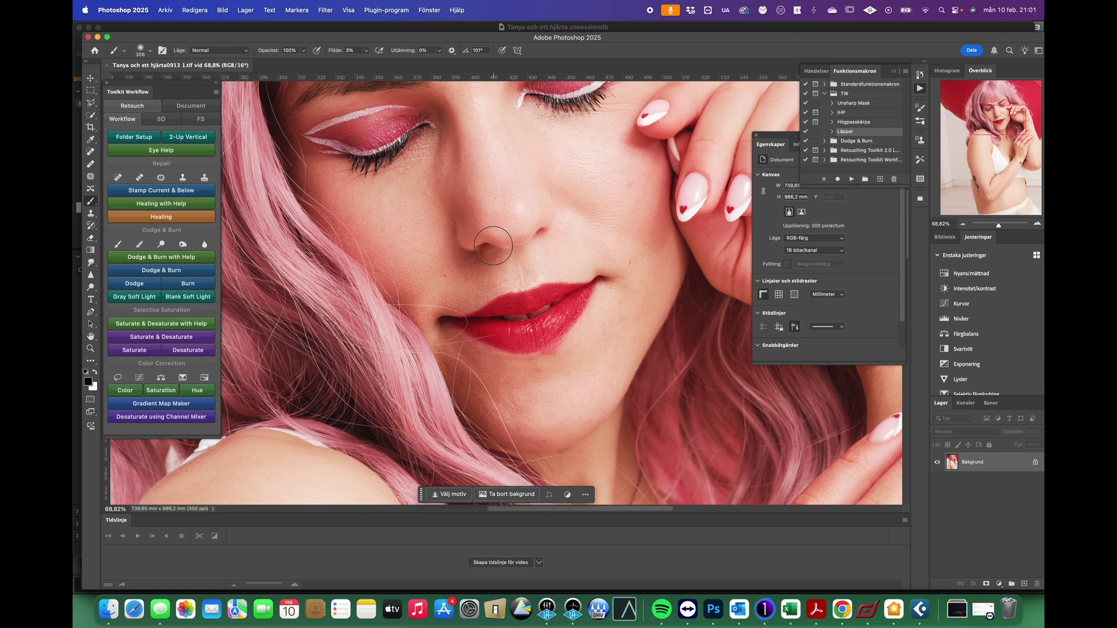
pyautogui.scroll(4, 494, 245)
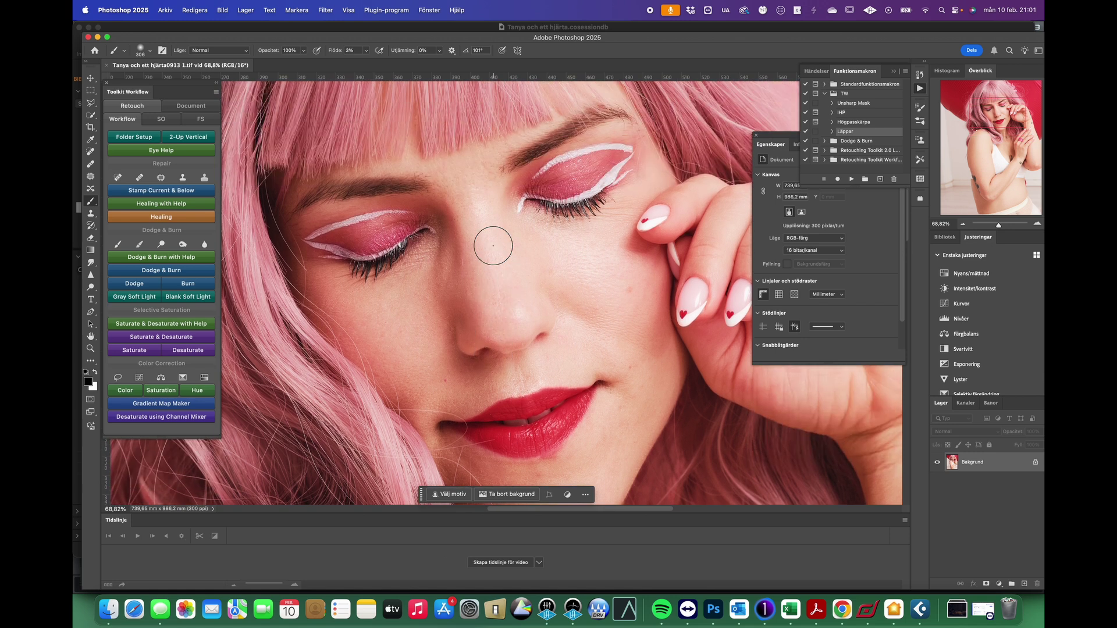
pyautogui.scroll(1, 493, 245)
pyautogui.scroll(-2, 494, 245)
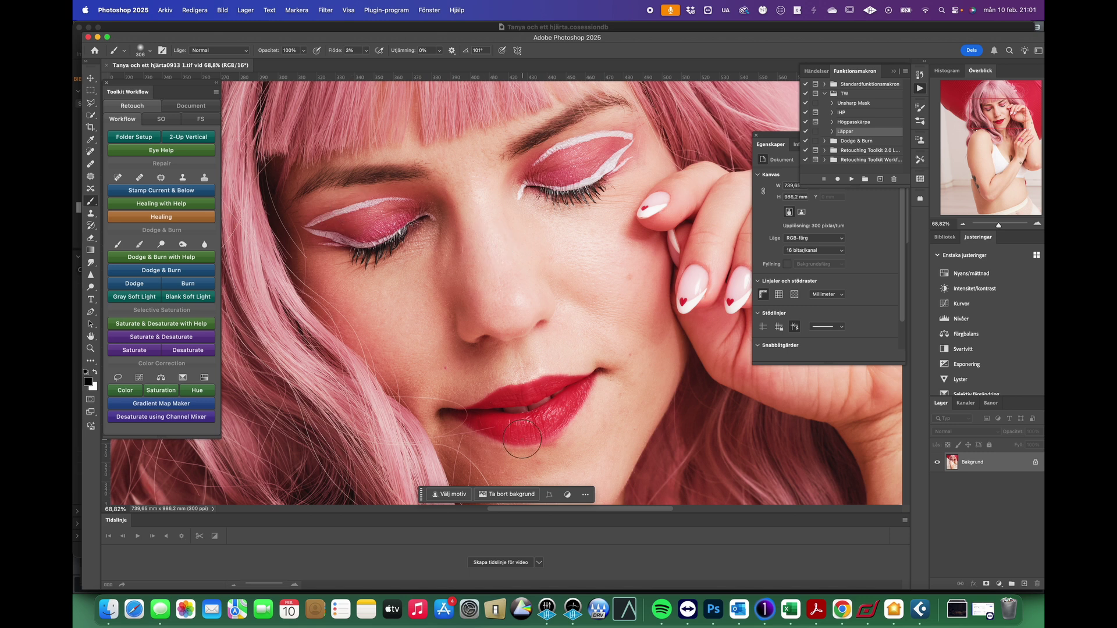
pyautogui.click(1025, 583)
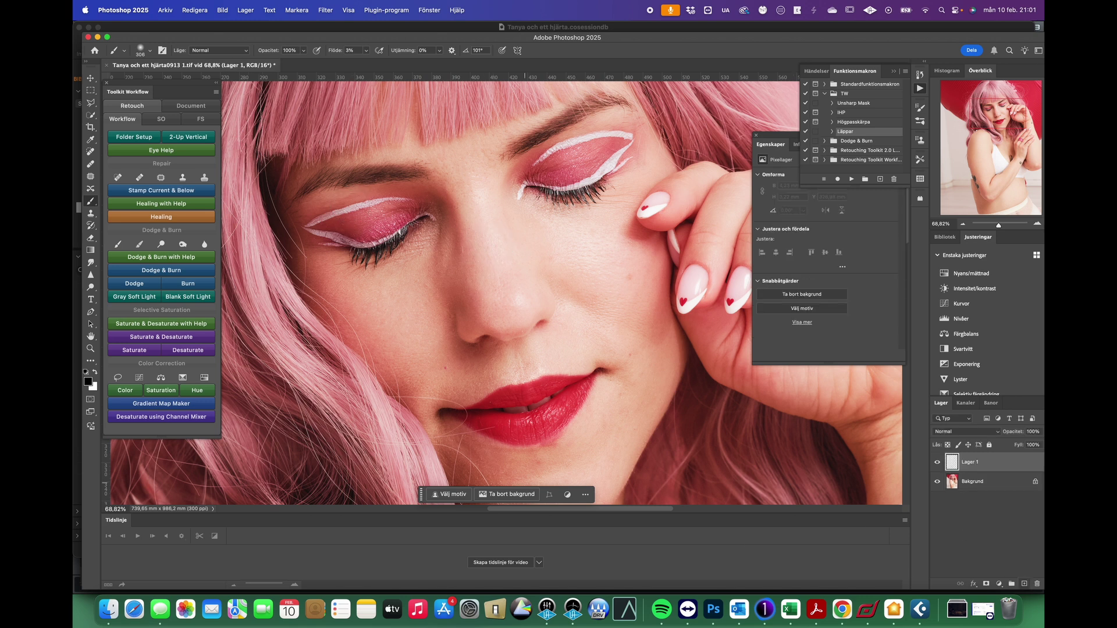
# Retouch the small blemishes on both cheeks with the Healing Brush on the new layer.
pyautogui.click(91, 164)
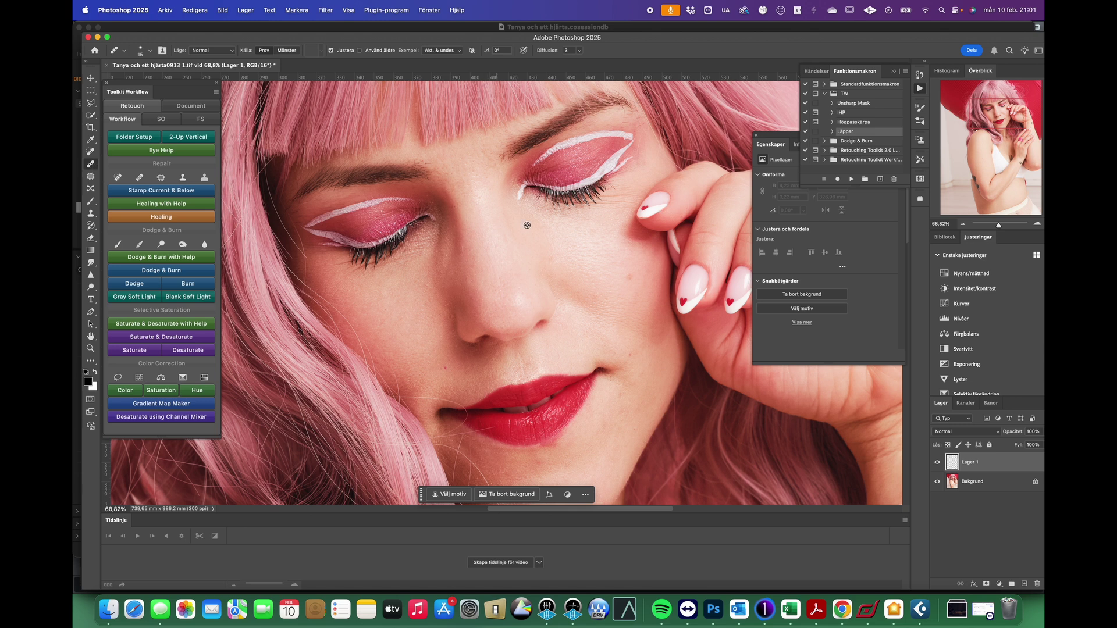
pyautogui.click(629, 275)
pyautogui.click(642, 274)
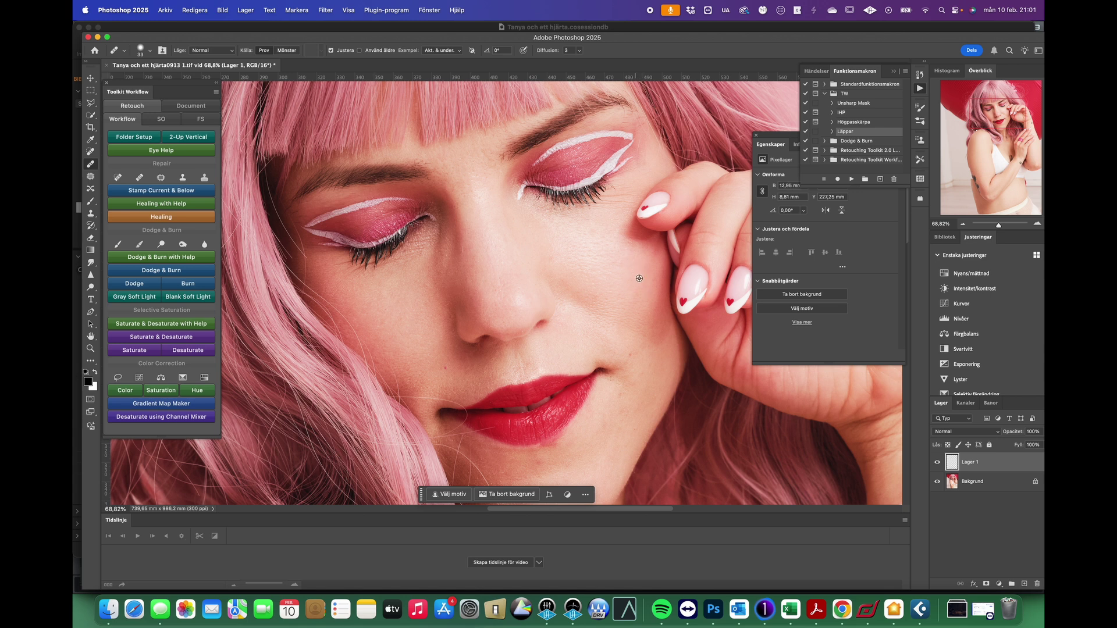
pyautogui.click(469, 282)
pyautogui.click(465, 253)
pyautogui.click(461, 280)
# Heal the blemishes below the lips and on the chin, sampling clean skin close by.
pyautogui.scroll(-5, 547, 334)
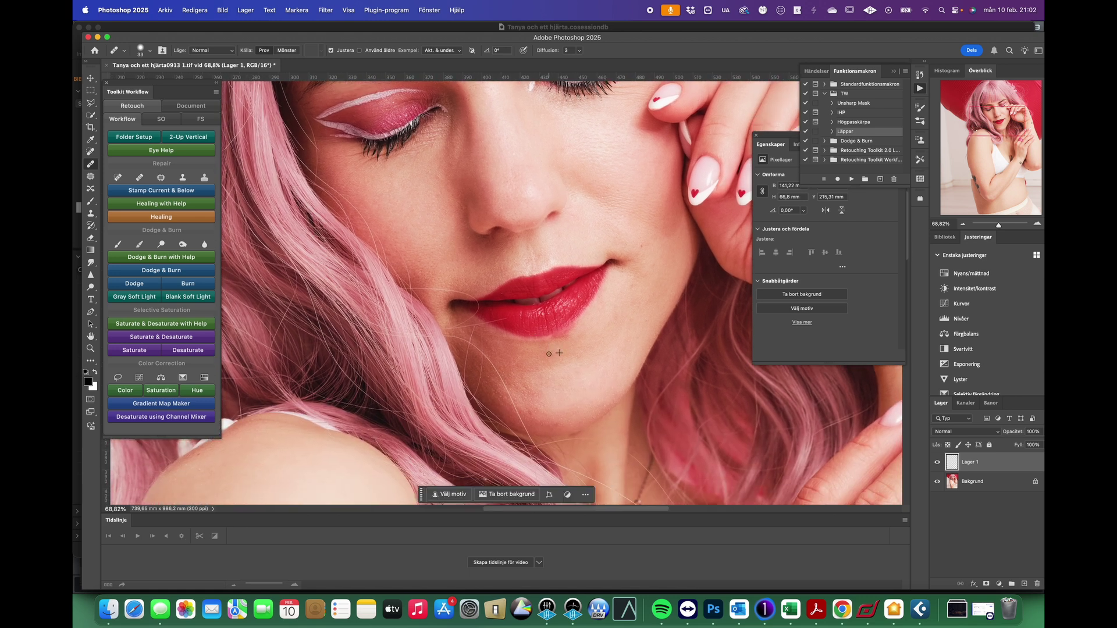
pyautogui.click(603, 371)
pyautogui.keyDown('alt'); pyautogui.click(560, 355); pyautogui.keyUp('alt')
pyautogui.click(553, 362)
pyautogui.scroll(-5, 604, 347)
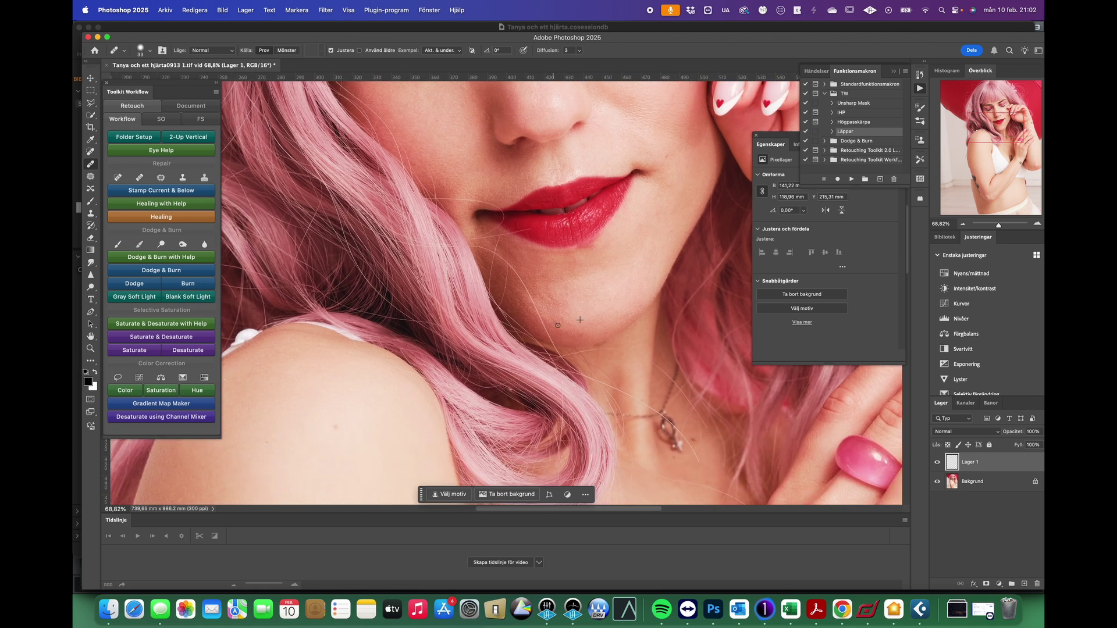
pyautogui.moveTo(558, 325); pyautogui.dragTo(583, 334)
pyautogui.keyDown('alt'); pyautogui.click(590, 313); pyautogui.keyUp('alt')
# Examine the skin on the face, neck, chest, hands and arms for remaining blemishes.
pyautogui.scroll(5, 561, 236)
pyautogui.hscroll(-3, 562, 236)
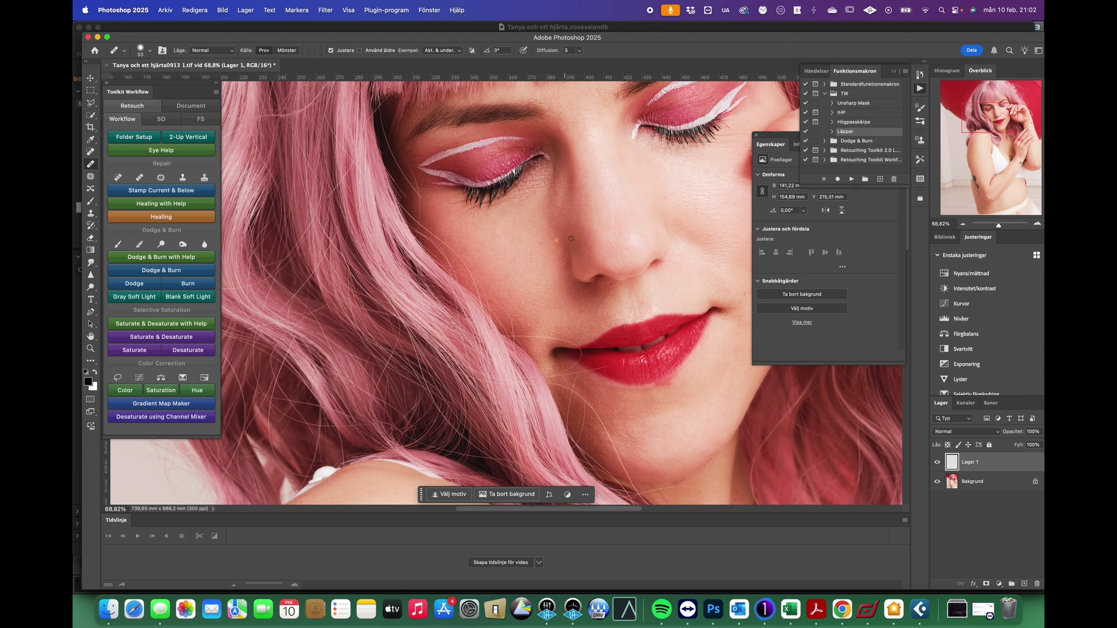
pyautogui.scroll(3, 626, 176)
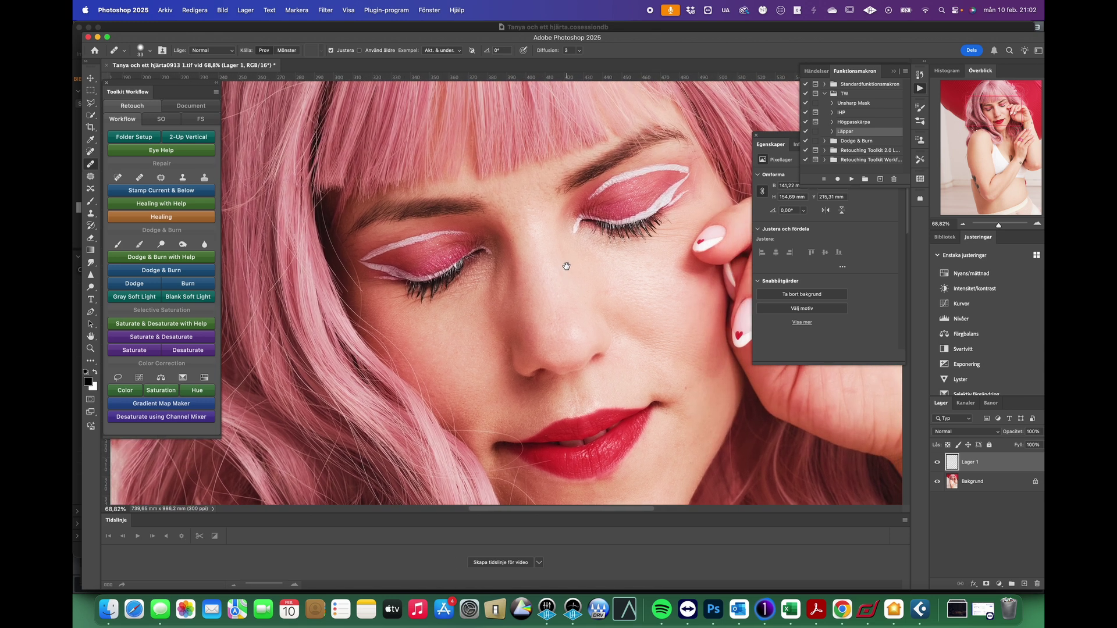
pyautogui.scroll(-5, 621, 301)
pyautogui.scroll(-8, 621, 300)
pyautogui.hscroll(2, 606, 250)
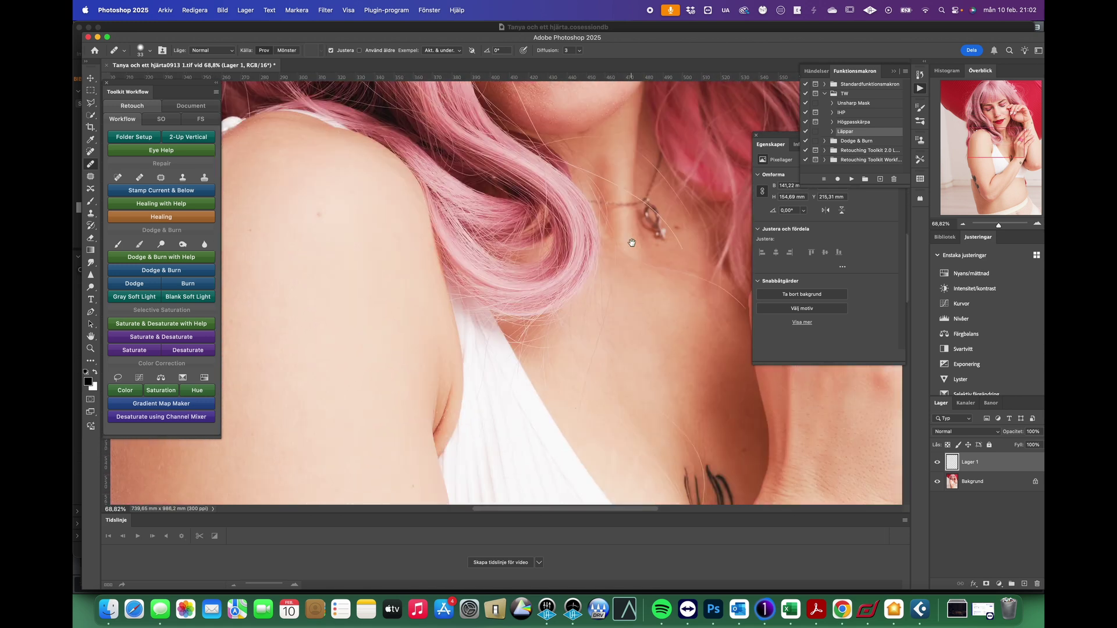
pyautogui.scroll(3, 616, 200)
pyautogui.scroll(3, 531, 236)
pyautogui.hscroll(-1, 532, 237)
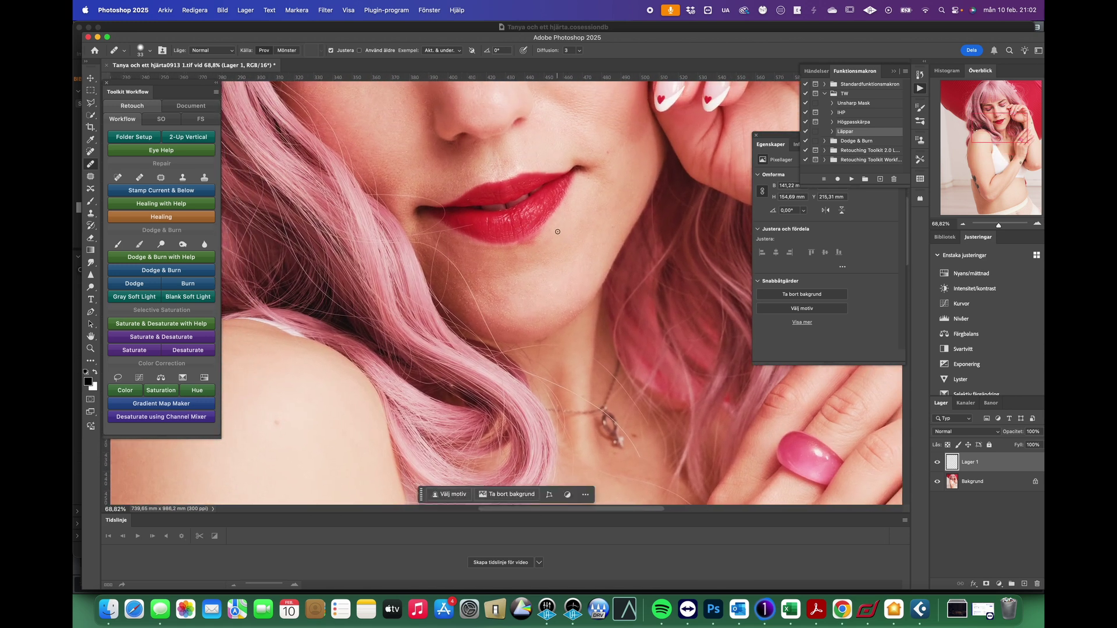
pyautogui.scroll(-10, 542, 256)
pyautogui.hscroll(8, 524, 274)
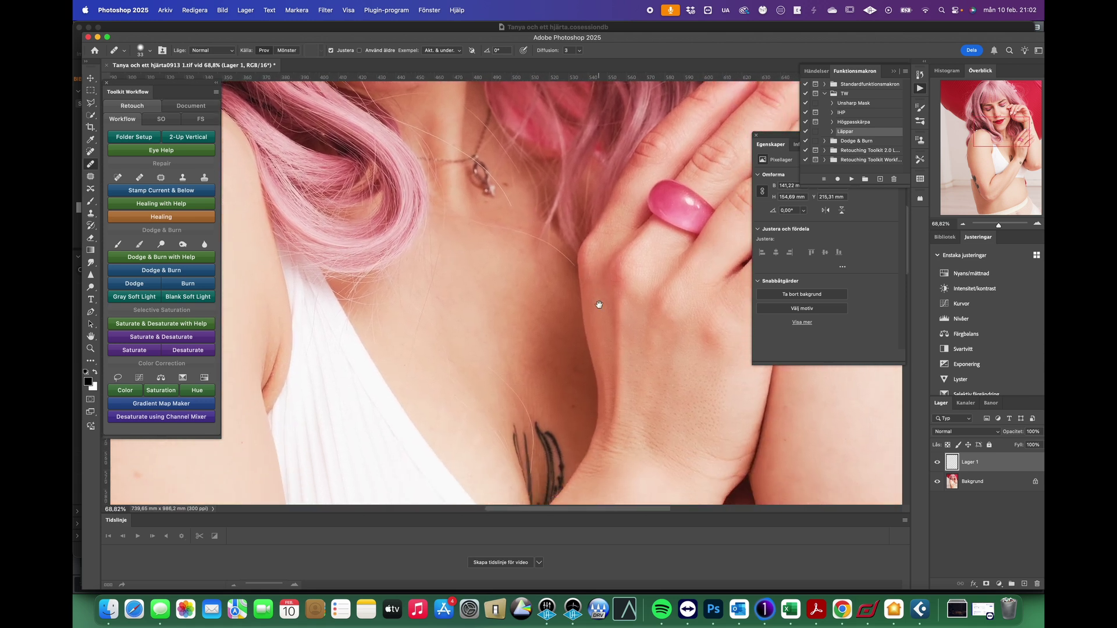
pyautogui.scroll(12, 513, 290)
pyautogui.hscroll(5, 513, 289)
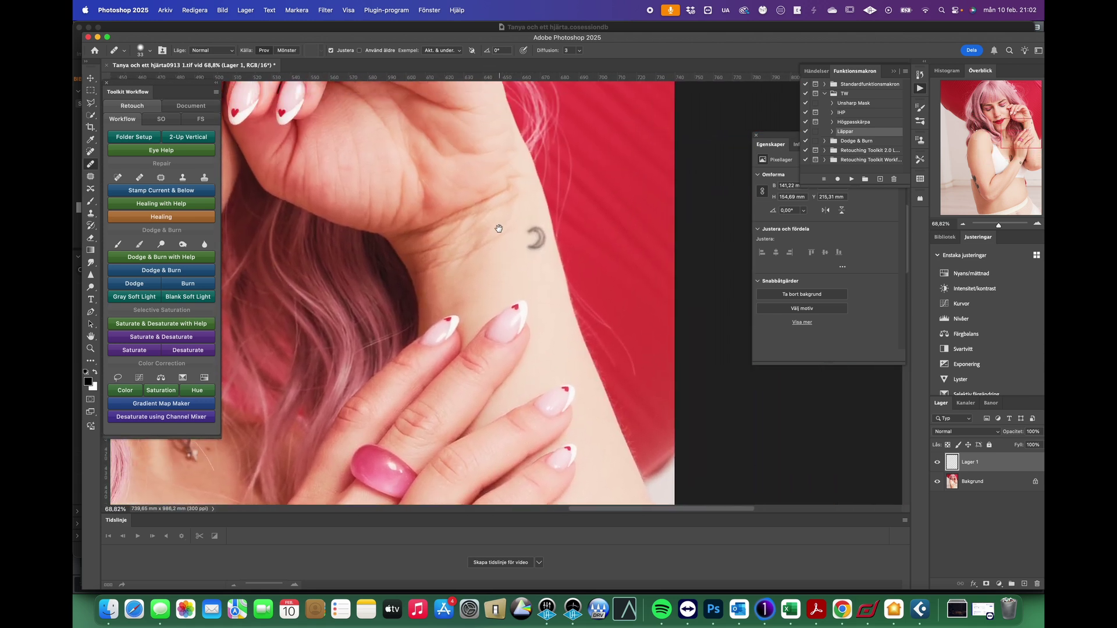
pyautogui.scroll(2, 523, 255)
pyautogui.hscroll(-2, 524, 255)
pyautogui.scroll(-10, 535, 245)
pyautogui.hscroll(3, 535, 244)
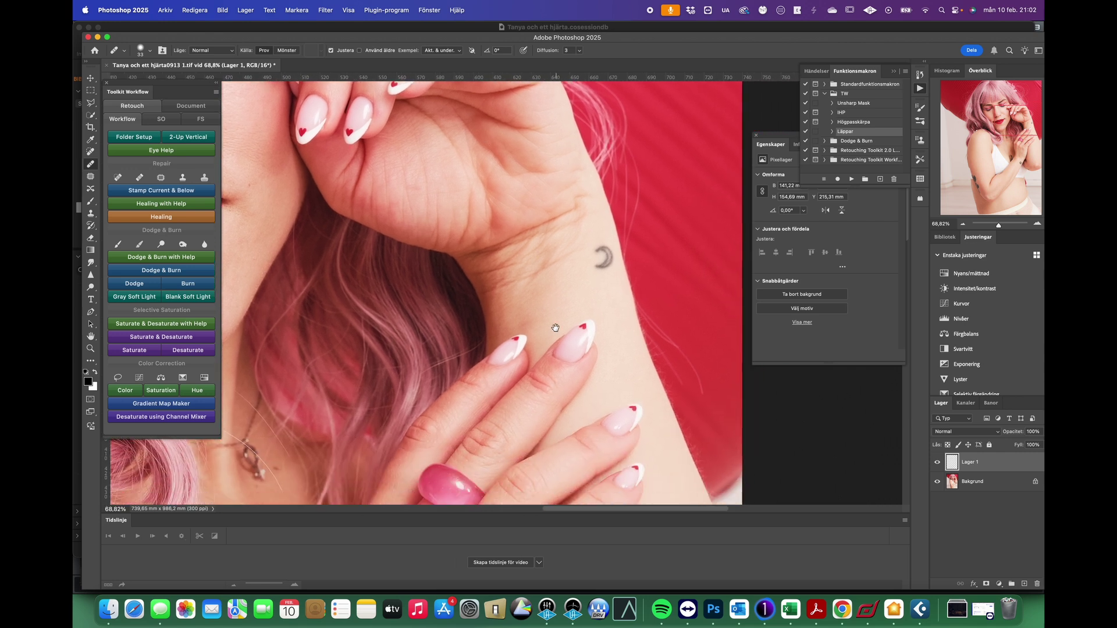
pyautogui.scroll(-15, 557, 163)
pyautogui.hscroll(2, 556, 163)
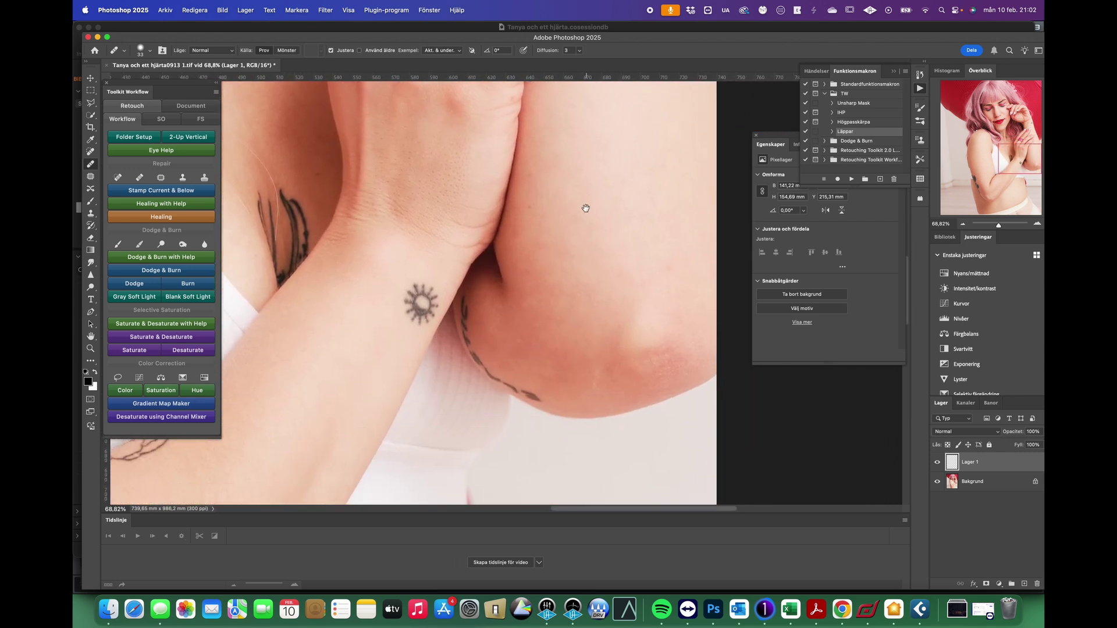
pyautogui.scroll(-10, 573, 210)
pyautogui.hscroll(-8, 573, 211)
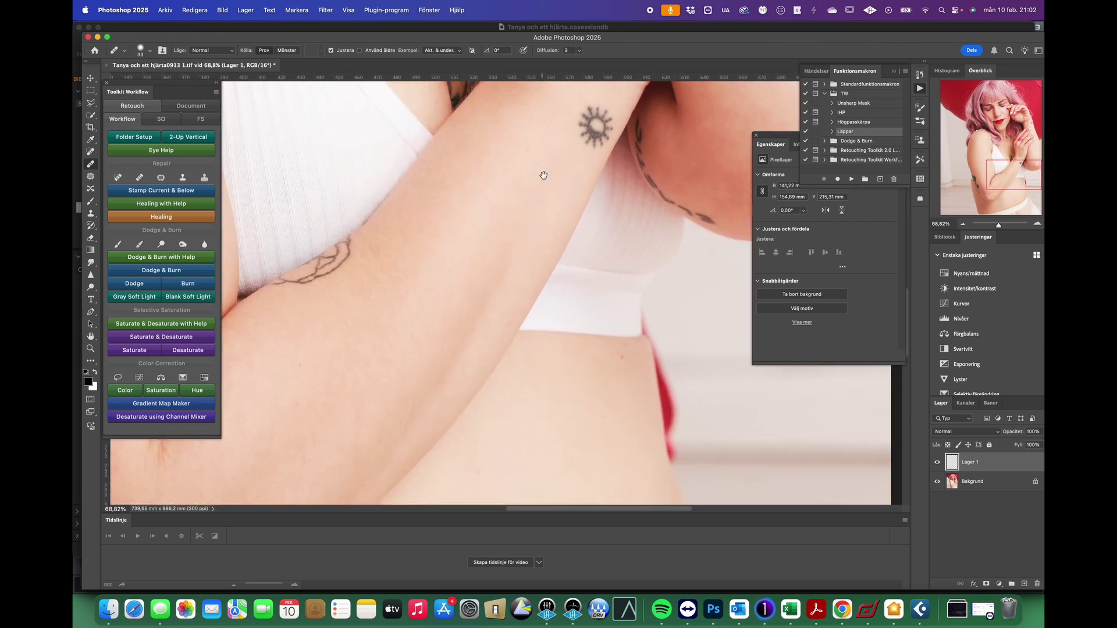
# Heal the small skin marks on the crossed forearm and around the elbow beside the flower tattoo.
pyautogui.scroll(-6, 481, 251)
pyautogui.hscroll(-5, 481, 251)
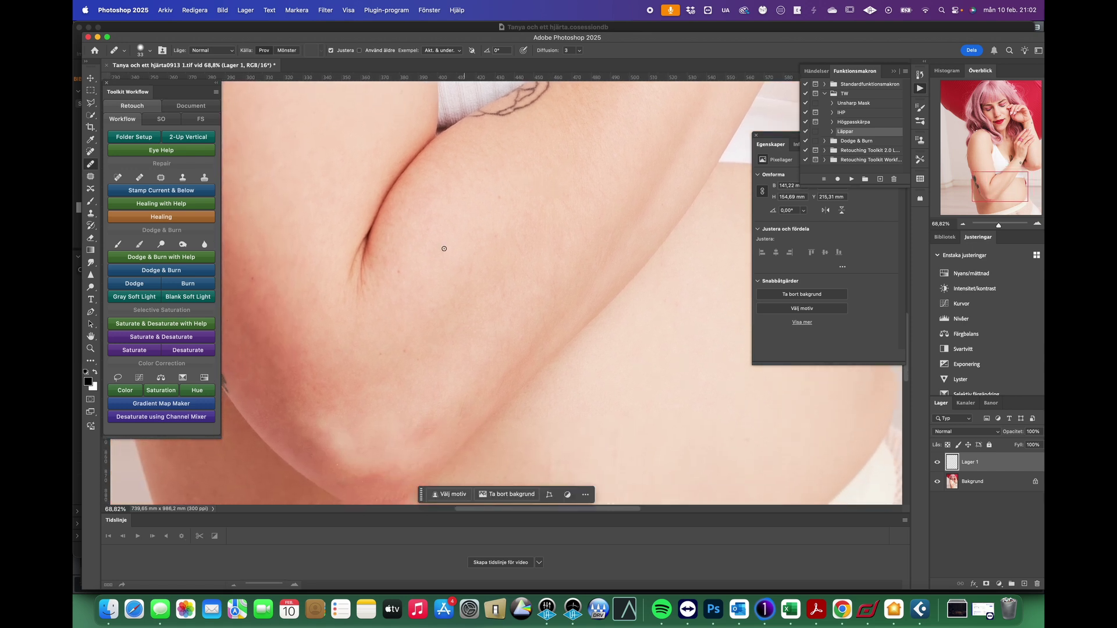
pyautogui.moveTo(421, 273)
pyautogui.mouseDown()
pyautogui.moveTo(462, 279)
pyautogui.moveTo(473, 252)
pyautogui.moveTo(483, 269)
pyautogui.moveTo(472, 252)
pyautogui.moveTo(467, 288)
pyautogui.mouseUp()
pyautogui.click(403, 279)
pyautogui.moveTo(335, 299); pyautogui.dragTo(369, 289)
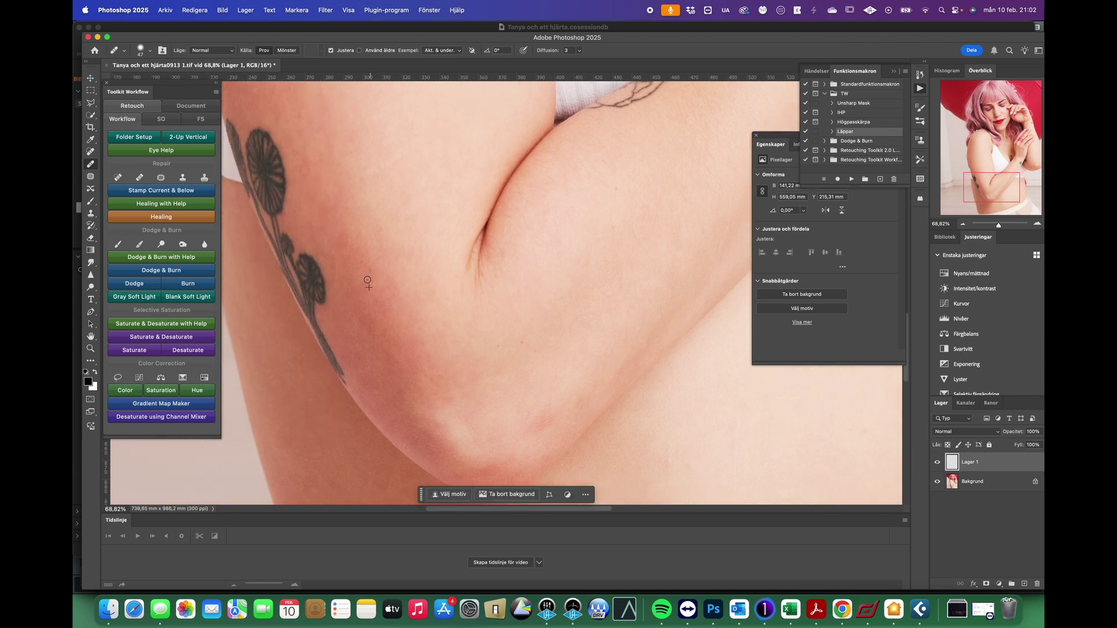
pyautogui.click(352, 281)
pyautogui.moveTo(399, 194)
pyautogui.mouseDown()
pyautogui.moveTo(390, 266)
pyautogui.moveTo(336, 283)
pyautogui.mouseUp()
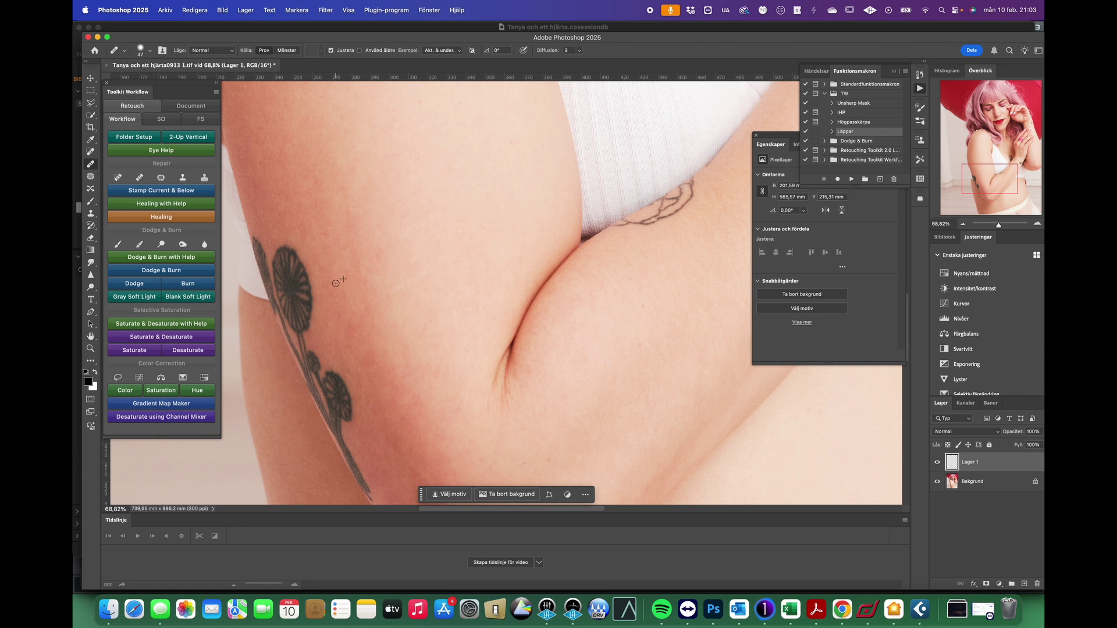
# Heal the small marks on the upper arm above the flower tattoo, working up towards the shoulder.
pyautogui.scroll(5, 391, 212)
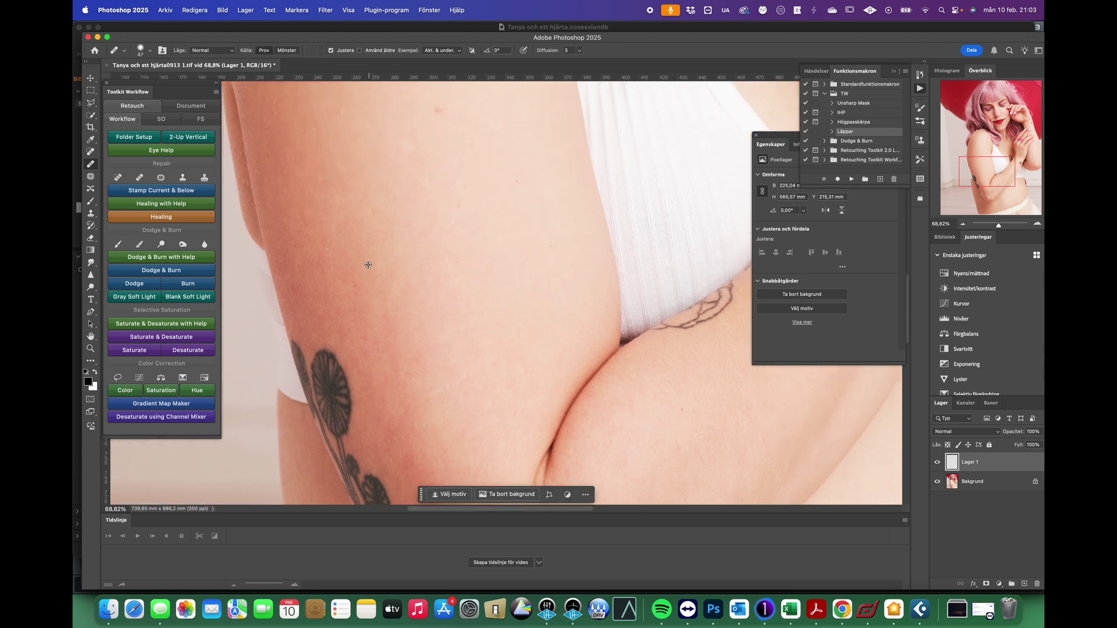
pyautogui.moveTo(358, 291); pyautogui.dragTo(356, 286)
pyautogui.scroll(5, 409, 227)
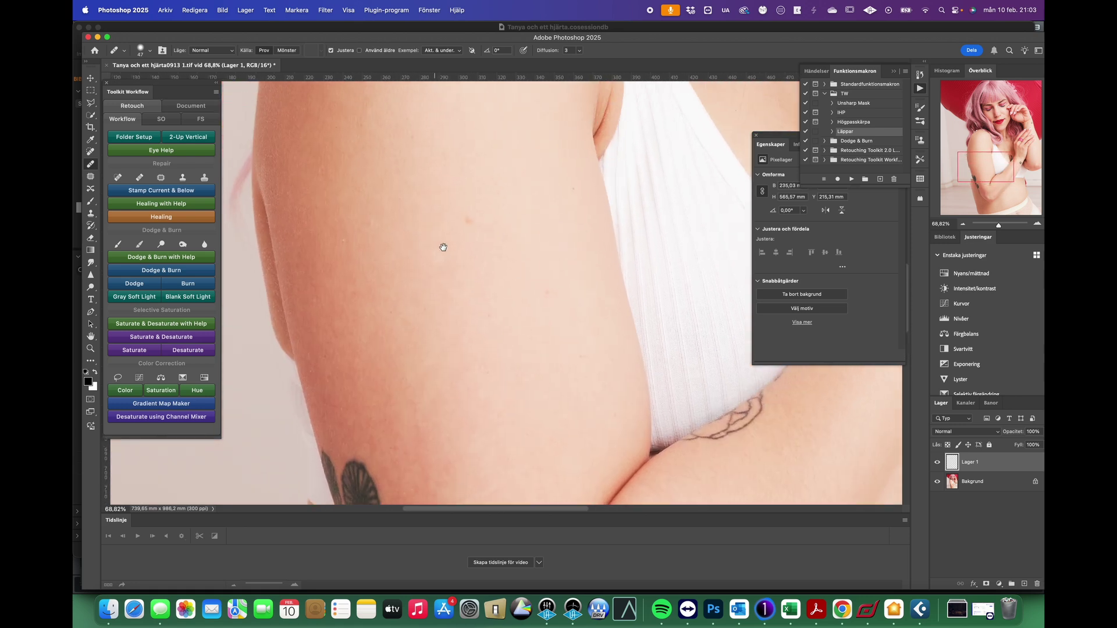
pyautogui.hscroll(2, 416, 248)
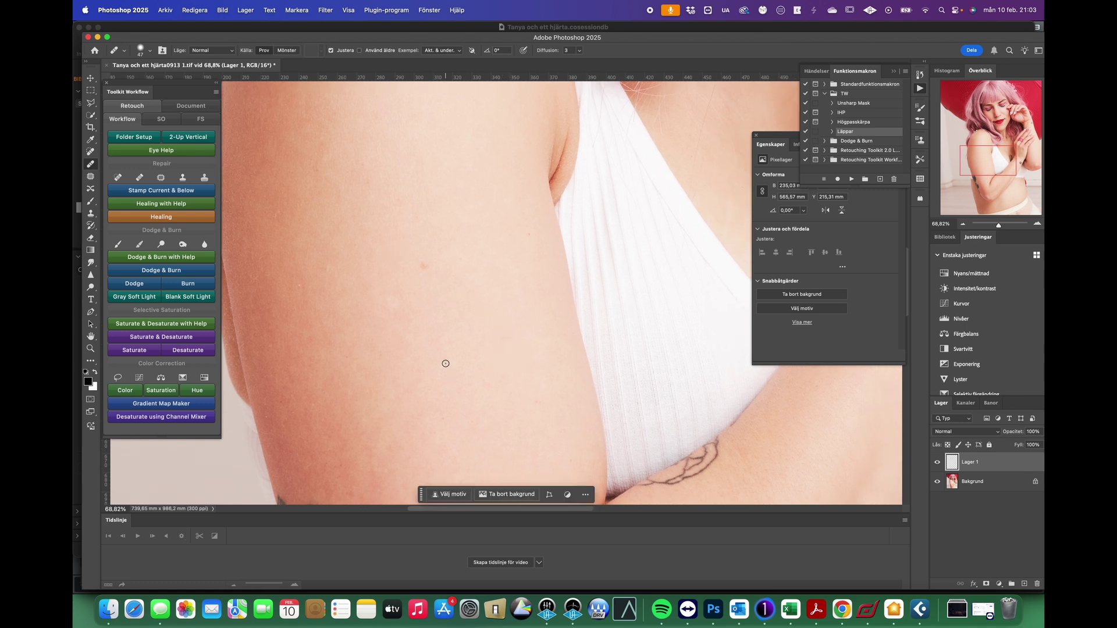
pyautogui.scroll(2, 447, 302)
pyautogui.hscroll(-1, 447, 303)
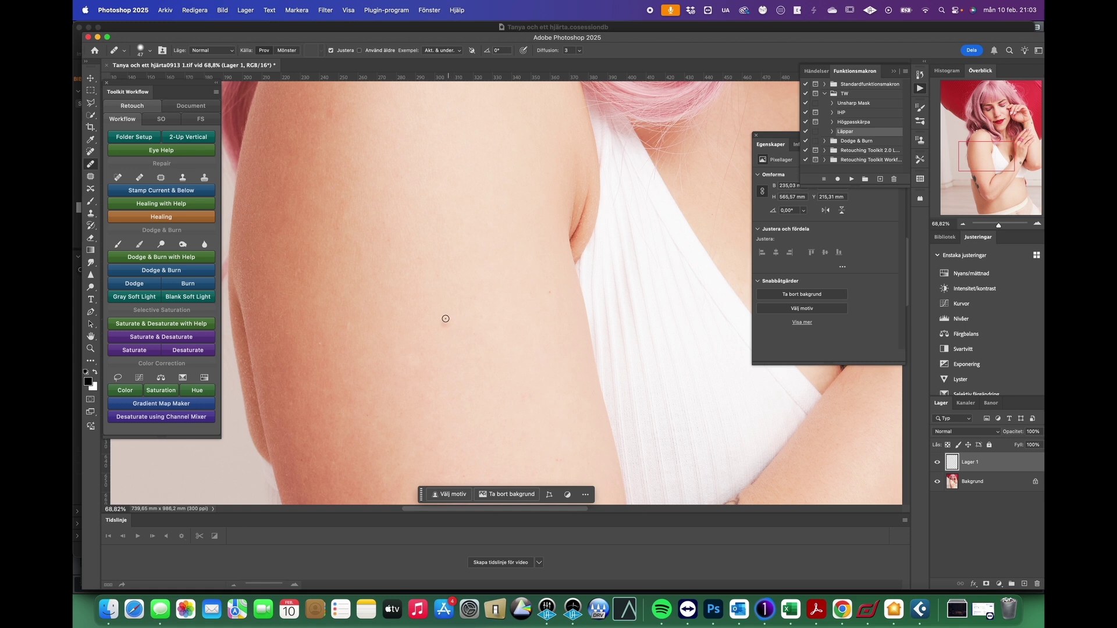
pyautogui.scroll(3, 439, 225)
pyautogui.hscroll(-1, 439, 225)
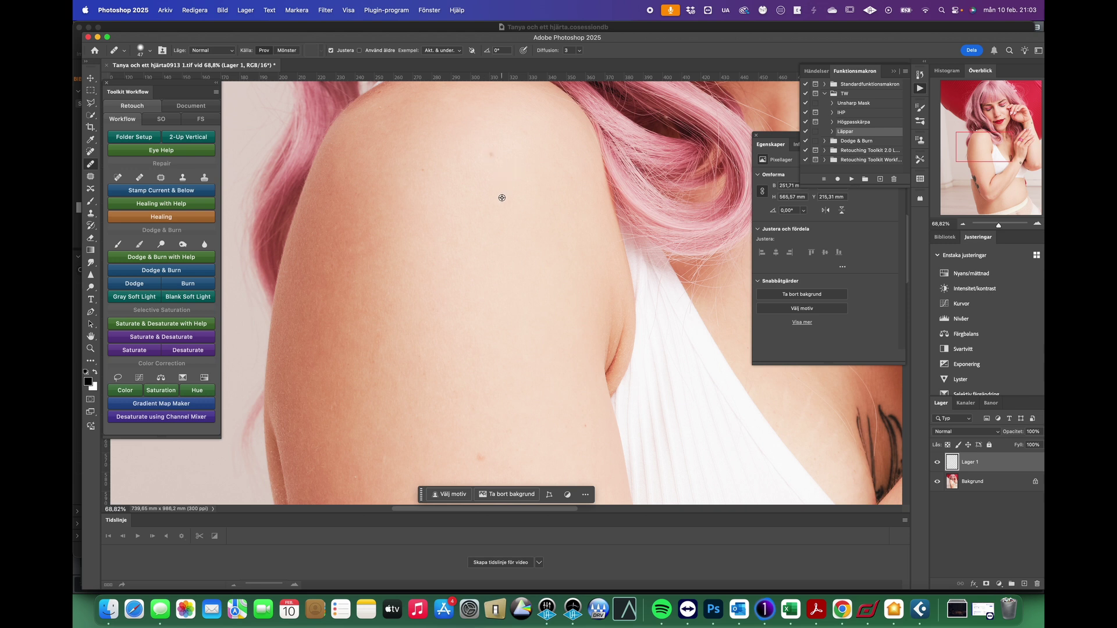
# Retouch remaining spots from the shoulder up to the lower face with the Healing Brush.
pyautogui.moveTo(517, 168); pyautogui.dragTo(504, 237)
pyautogui.moveTo(503, 355); pyautogui.dragTo(474, 149)
pyautogui.moveTo(505, 431); pyautogui.dragTo(488, 157)
pyautogui.moveTo(502, 321); pyautogui.dragTo(493, 170)
pyautogui.moveTo(558, 403); pyautogui.dragTo(536, 215)
pyautogui.moveTo(597, 257); pyautogui.dragTo(352, 213)
pyautogui.moveTo(522, 196); pyautogui.dragTo(459, 242)
pyautogui.moveTo(501, 209)
pyautogui.mouseDown()
pyautogui.moveTo(543, 212)
pyautogui.moveTo(491, 300)
pyautogui.mouseUp()
pyautogui.moveTo(454, 116); pyautogui.dragTo(471, 252)
pyautogui.moveTo(463, 139)
pyautogui.mouseDown()
pyautogui.moveTo(466, 242)
pyautogui.moveTo(490, 281)
pyautogui.moveTo(539, 270)
pyautogui.moveTo(424, 232)
pyautogui.moveTo(452, 246)
pyautogui.mouseUp()
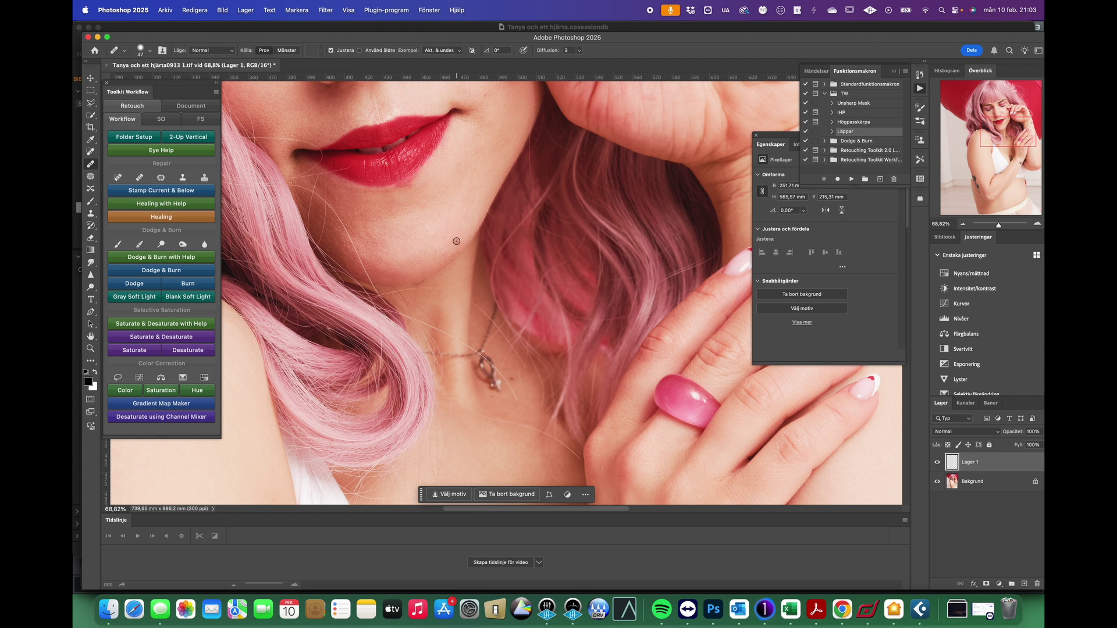
pyautogui.click(485, 193)
# Run the Läppar action to add its layer group with Lighten and Darken layers for clone stamping.
pyautogui.click(852, 180)
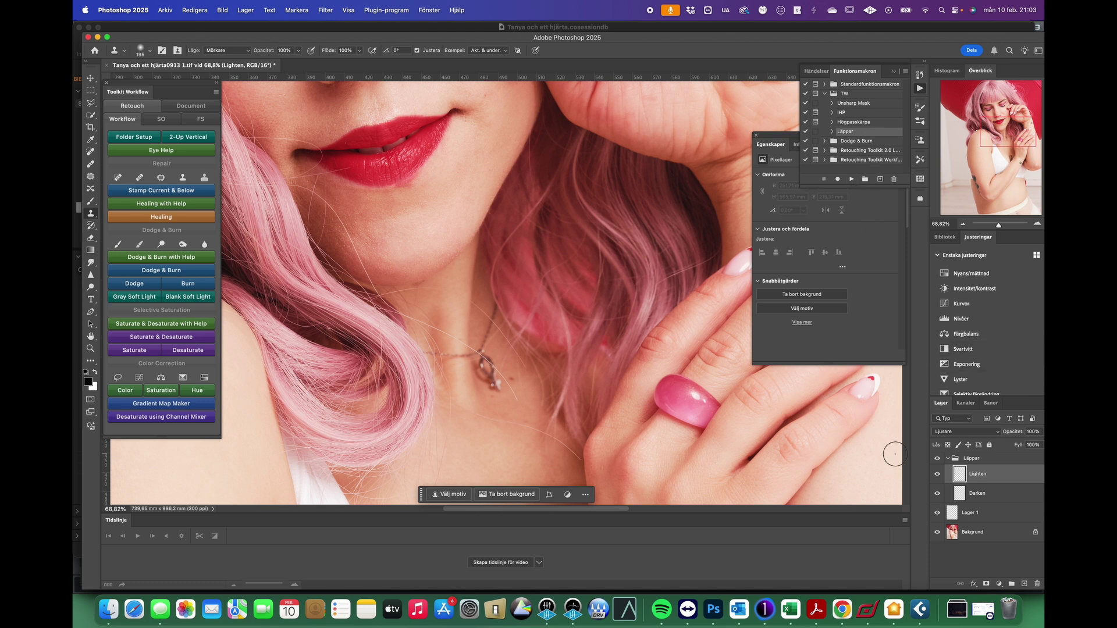
# On the Lighten layer, set the Clone Stamp mode to Ljusare and clone light skin along the lower lip's outer edge.
pyautogui.click(959, 495)
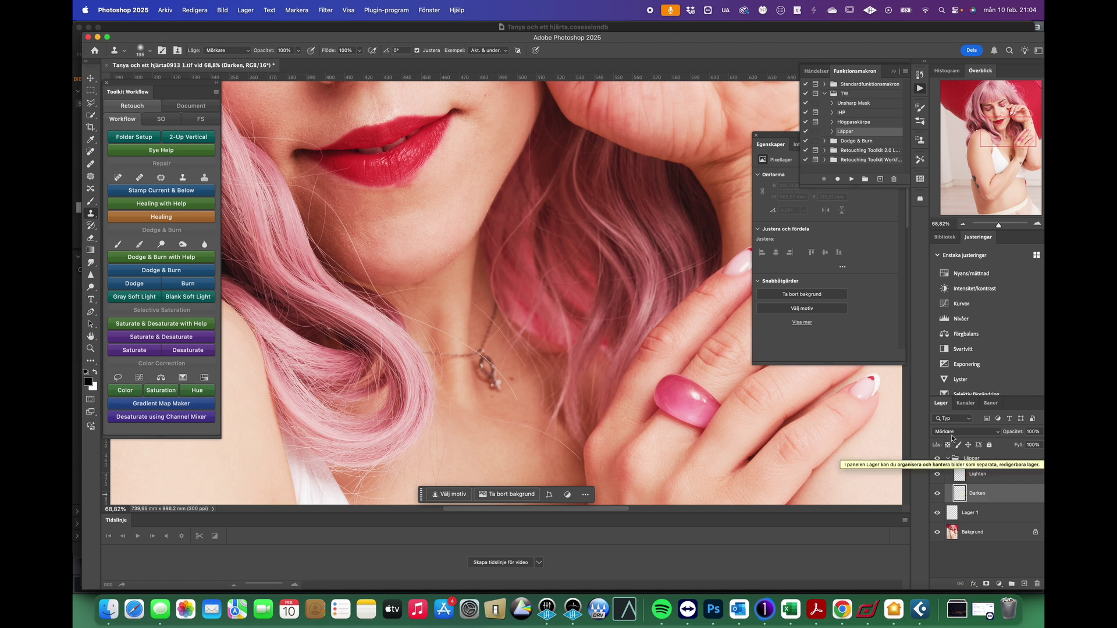
pyautogui.click(960, 474)
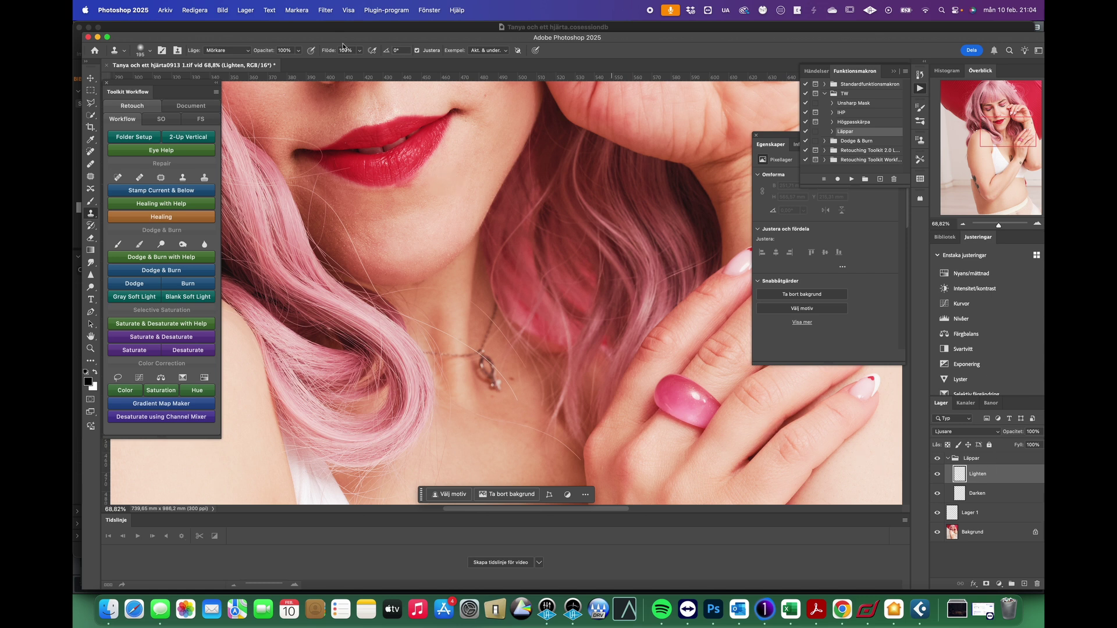
pyautogui.click(239, 54)
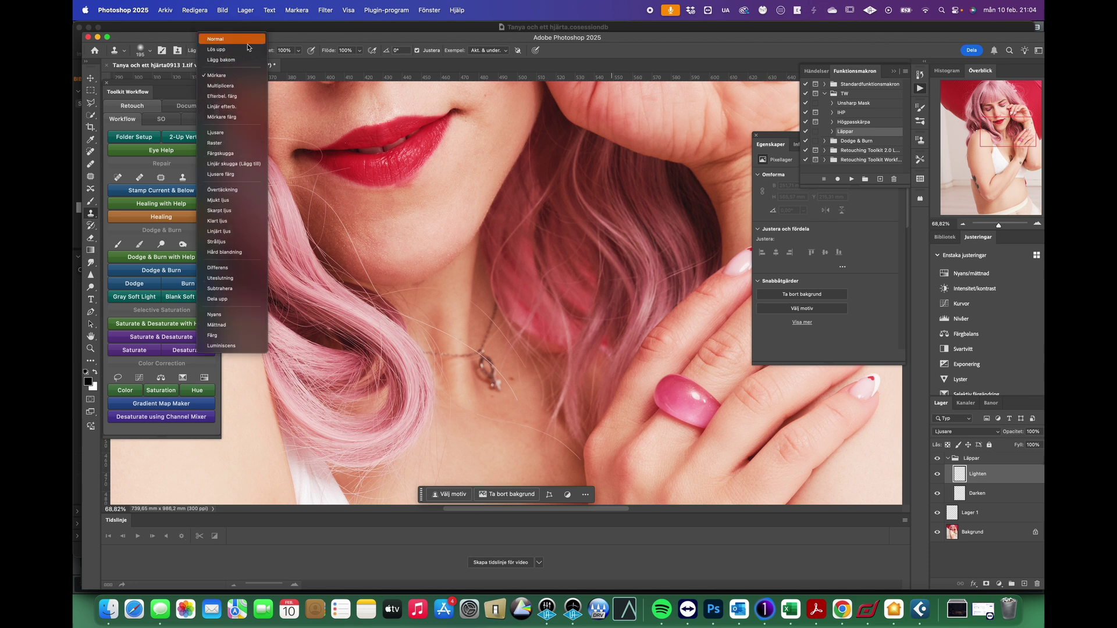
pyautogui.click(260, 133)
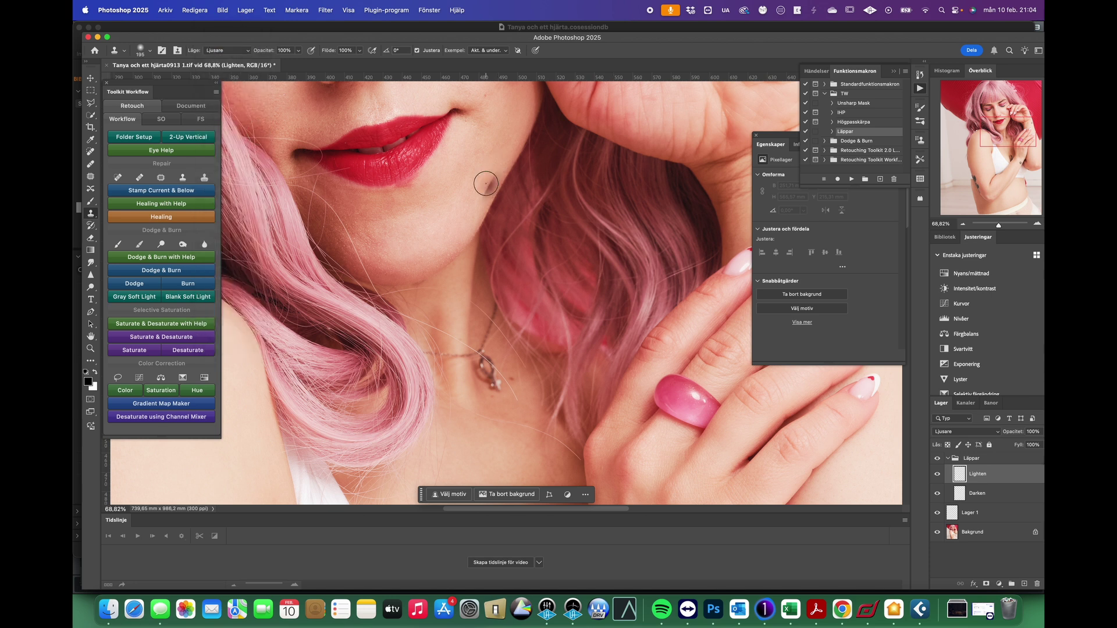
pyautogui.scroll(2, 486, 184)
pyautogui.scroll(5, 485, 184)
pyautogui.scroll(3, 486, 183)
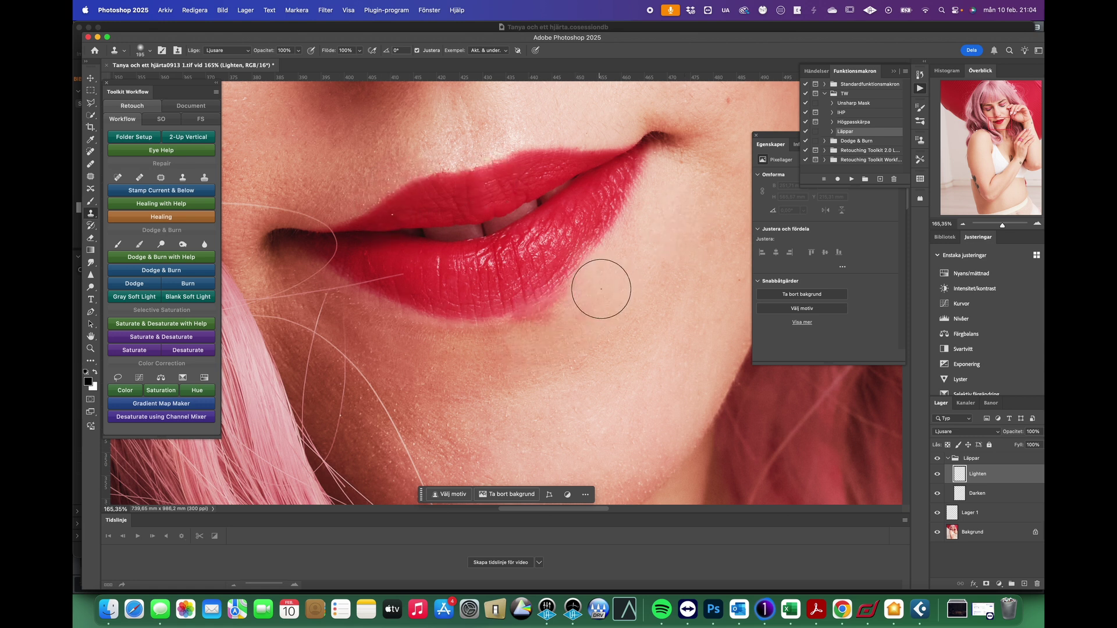
pyautogui.moveTo(618, 275)
pyautogui.mouseDown()
pyautogui.moveTo(563, 253)
pyautogui.moveTo(601, 277)
pyautogui.moveTo(533, 328)
pyautogui.moveTo(539, 309)
pyautogui.moveTo(522, 324)
pyautogui.moveTo(560, 309)
pyautogui.mouseUp()
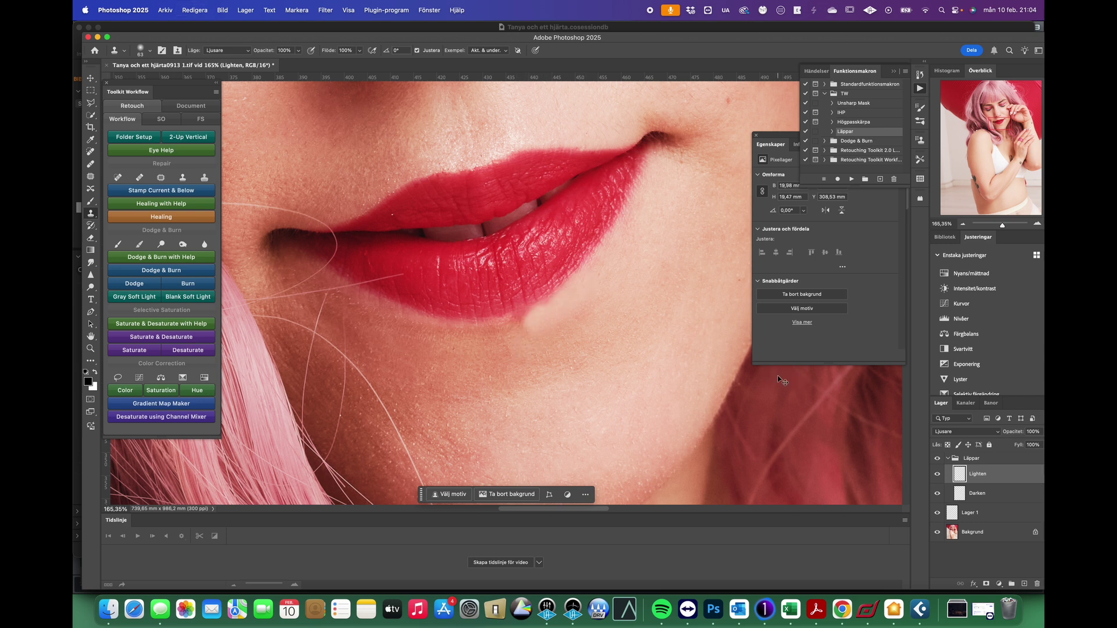
# Undo the last clone strokes and clone chin skin over the uneven edge beneath the lower lip.
pyautogui.press('super+z')
pyautogui.press('super+z')
pyautogui.press('super+z')
pyautogui.press('super+z')
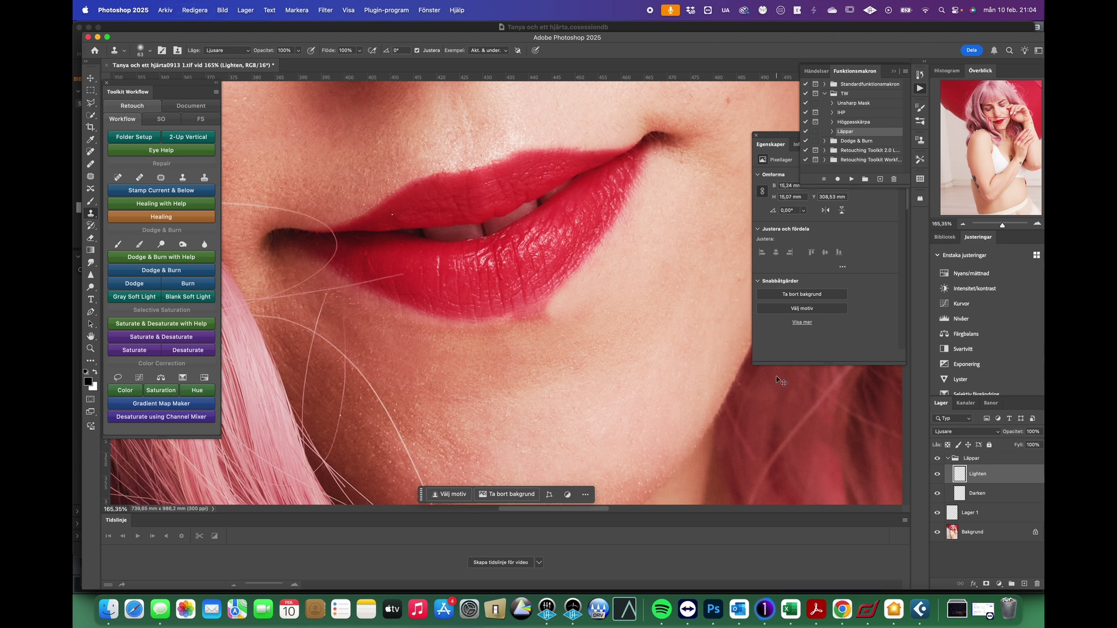
pyautogui.moveTo(498, 334)
pyautogui.mouseDown()
pyautogui.moveTo(511, 320)
pyautogui.moveTo(516, 341)
pyautogui.moveTo(542, 319)
pyautogui.mouseUp()
pyautogui.keyDown('alt'); pyautogui.click(512, 342); pyautogui.keyUp('alt')
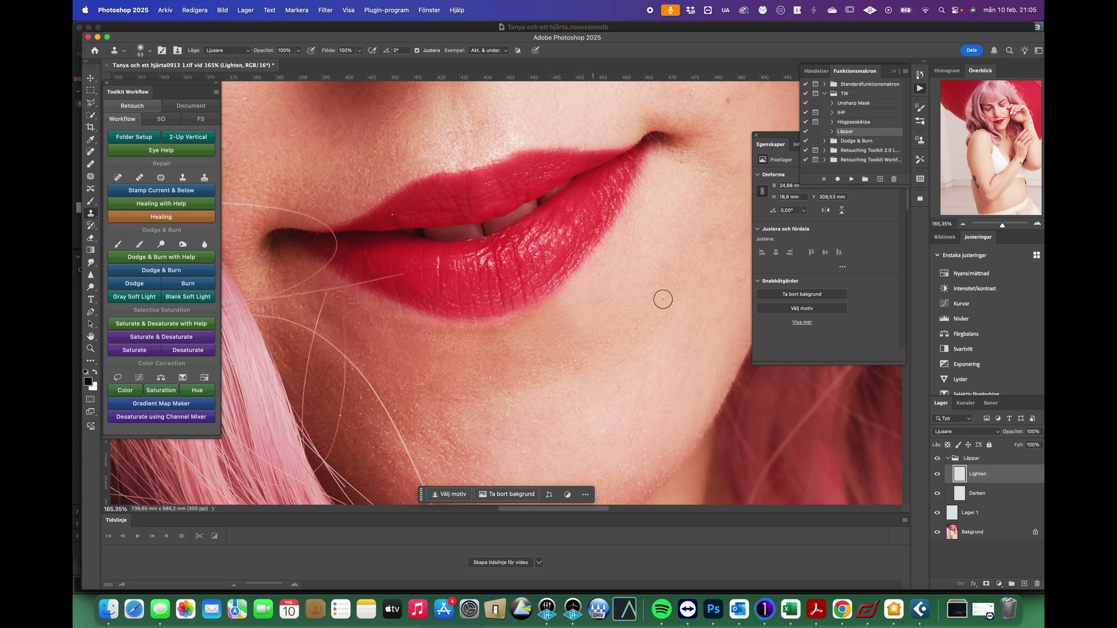
# On the Darken layer, set the Clone Stamp mode to Mörkare and clone lip red along the lower lip's edge.
pyautogui.click(961, 495)
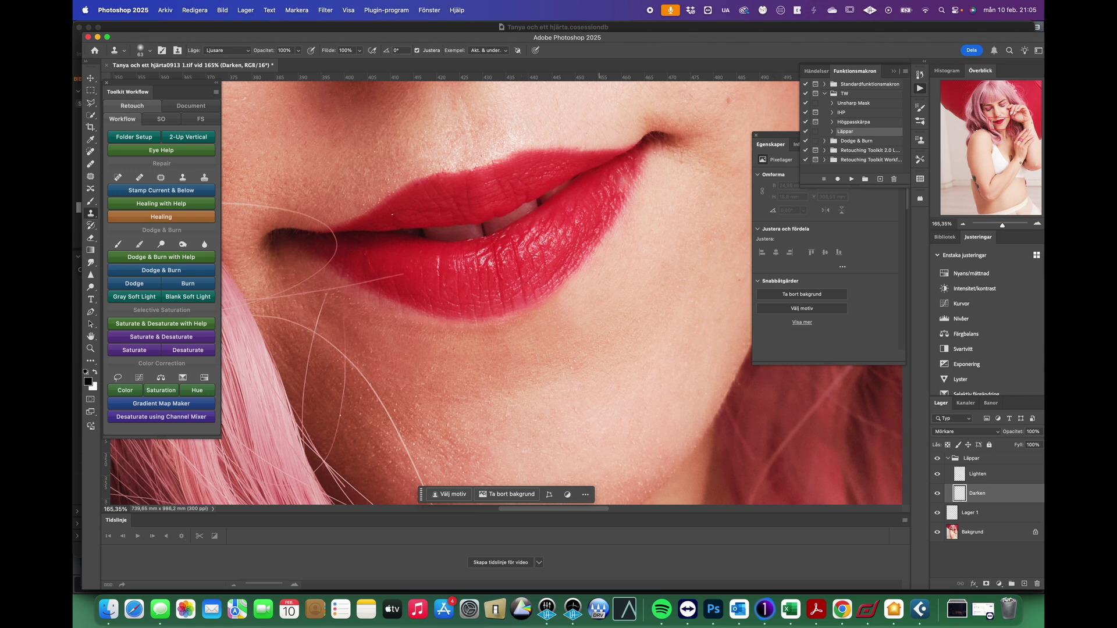
pyautogui.click(224, 51)
pyautogui.scroll(3, 225, 50)
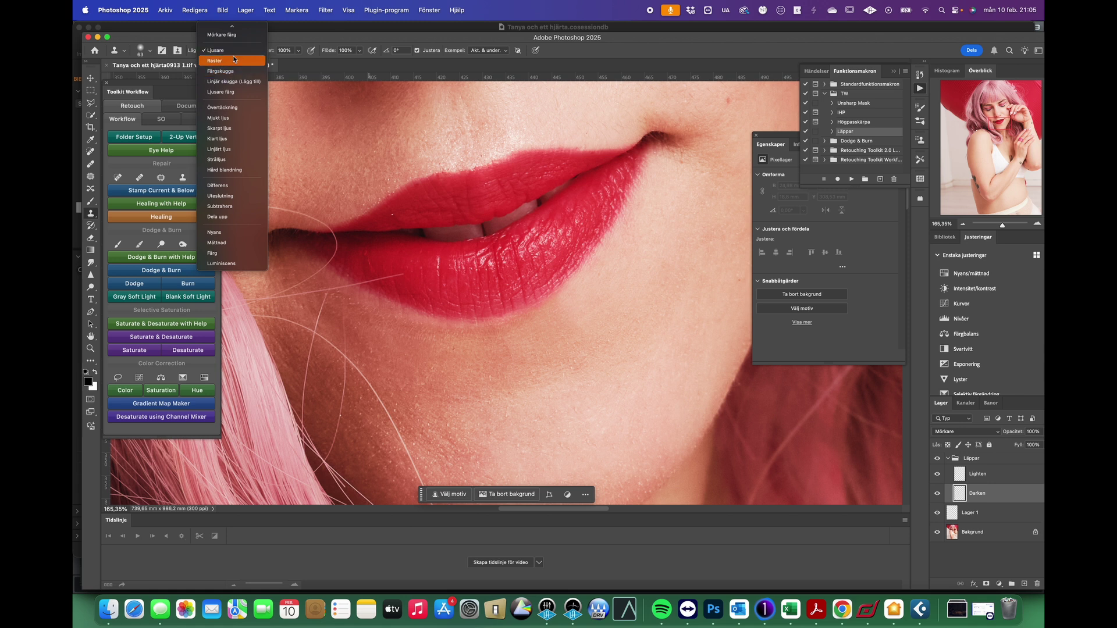
pyautogui.press('Return')
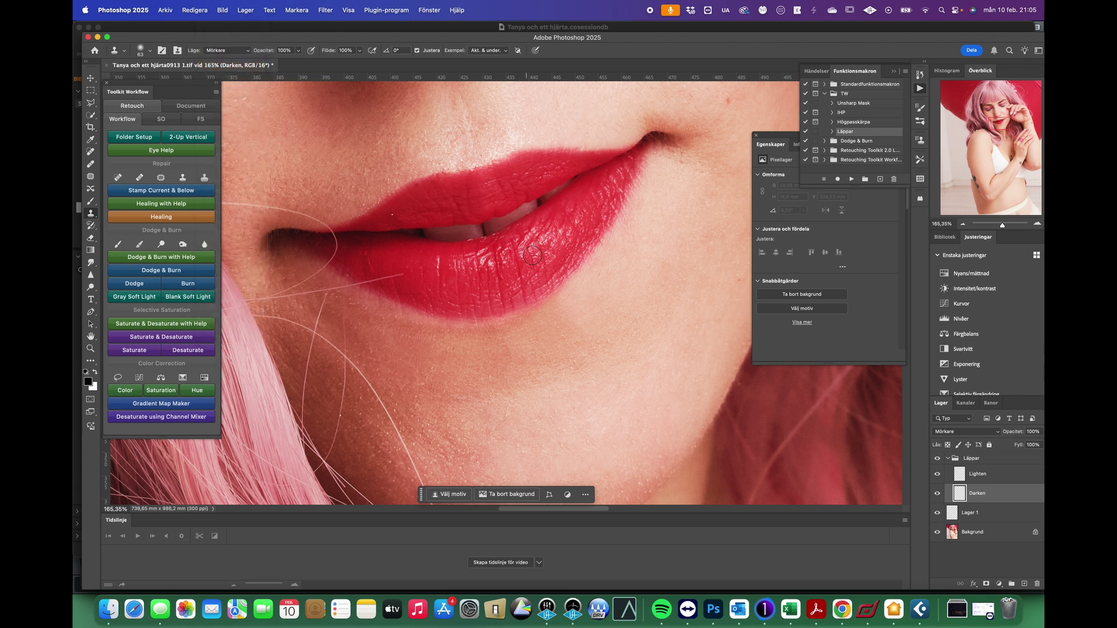
pyautogui.keyDown('alt'); pyautogui.click(503, 305); pyautogui.keyUp('alt')
pyautogui.moveTo(517, 302); pyautogui.dragTo(536, 277)
pyautogui.click(546, 283)
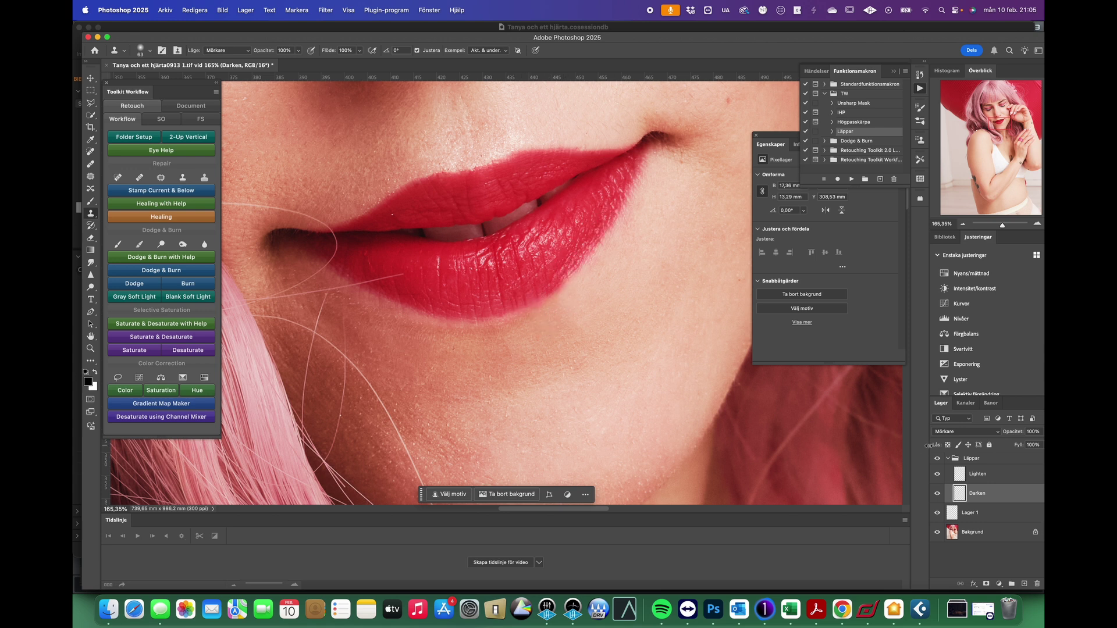
# Return to the Lighten layer and set the Clone Stamp mode back to Ljusare.
pyautogui.click(961, 476)
pyautogui.click(251, 50)
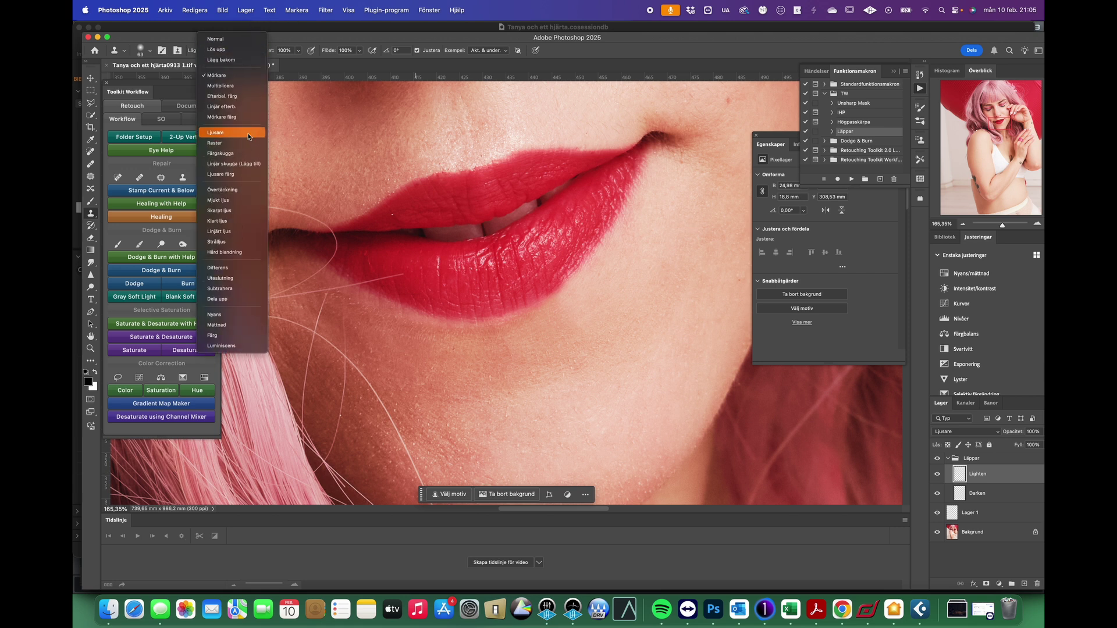
pyautogui.click(247, 135)
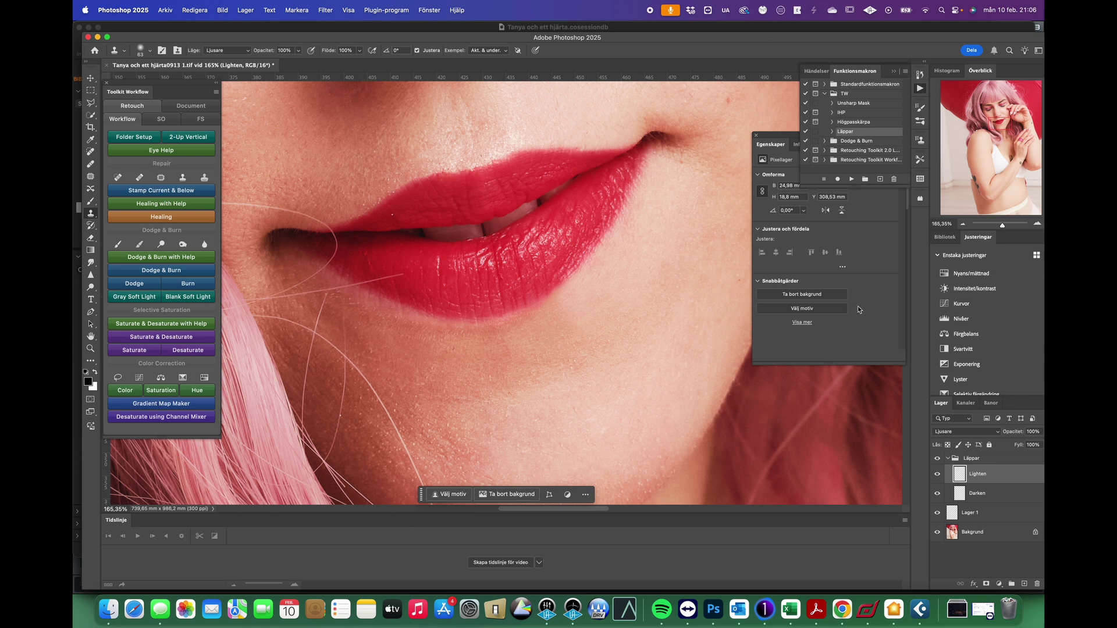
# Add the Dodge & Burn group above the Läppar group and dodge the small dark patches below the lower lip.
pyautogui.click(970, 457)
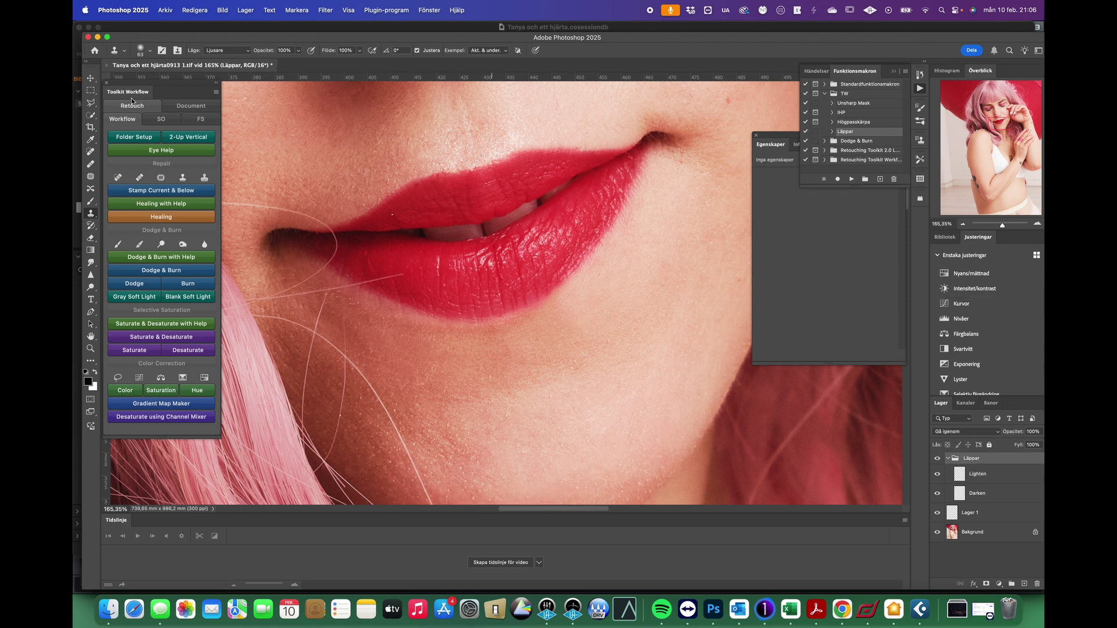
pyautogui.click(208, 274)
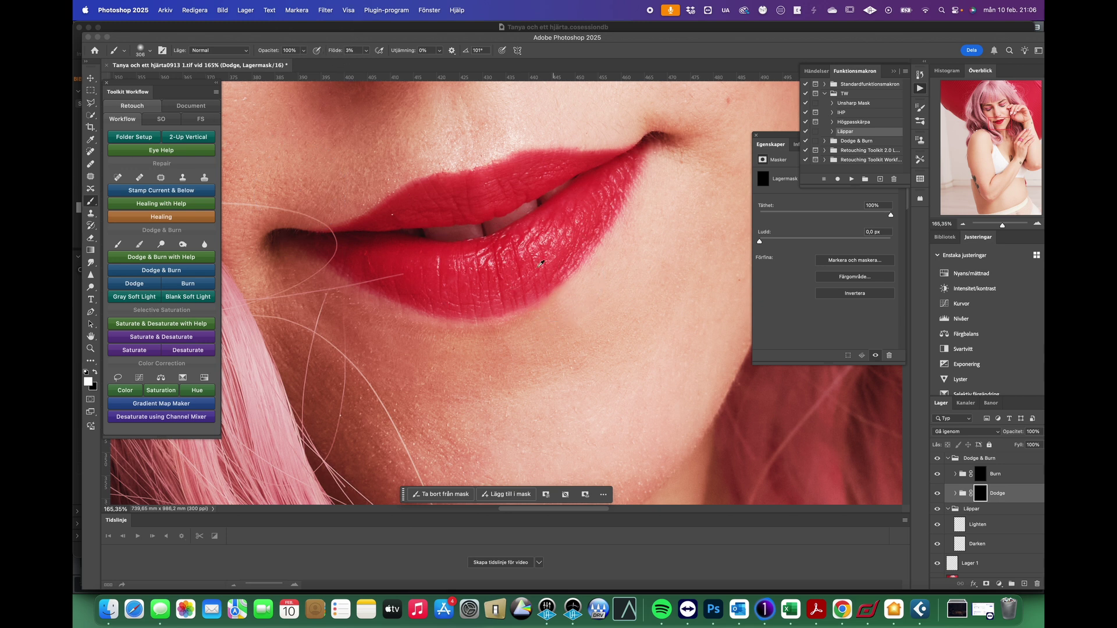
pyautogui.moveTo(543, 260); pyautogui.dragTo(442, 274)
pyautogui.moveTo(520, 320); pyautogui.dragTo(521, 324)
pyautogui.moveTo(507, 337); pyautogui.dragTo(499, 340)
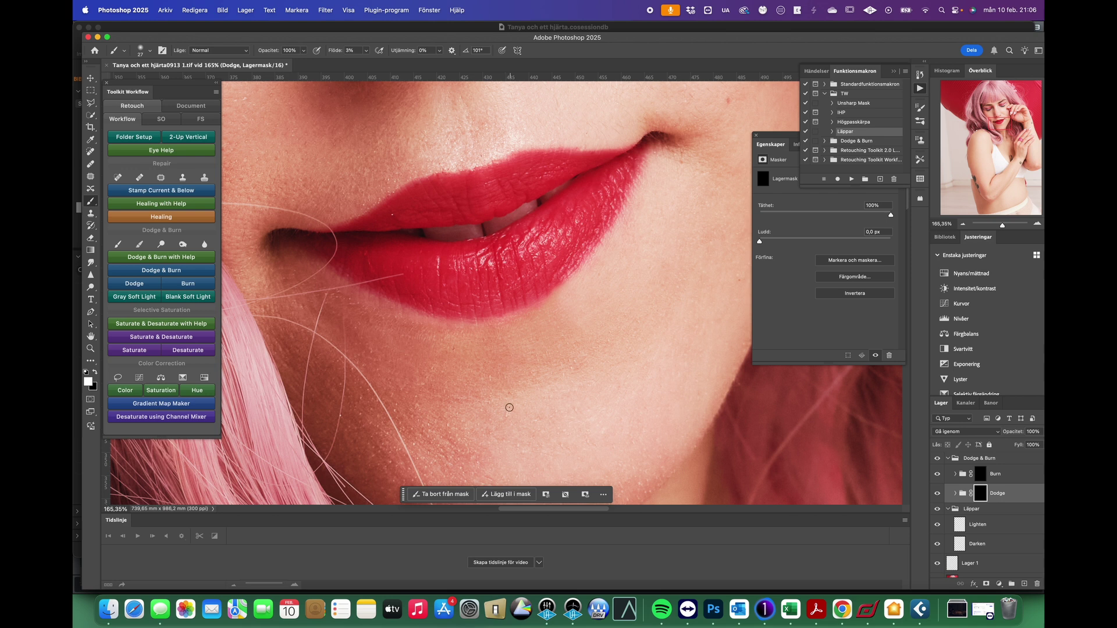
# Paint the Burn mask along the lower lip's edge and toggle the Dodge & Burn group to compare.
pyautogui.click(981, 477)
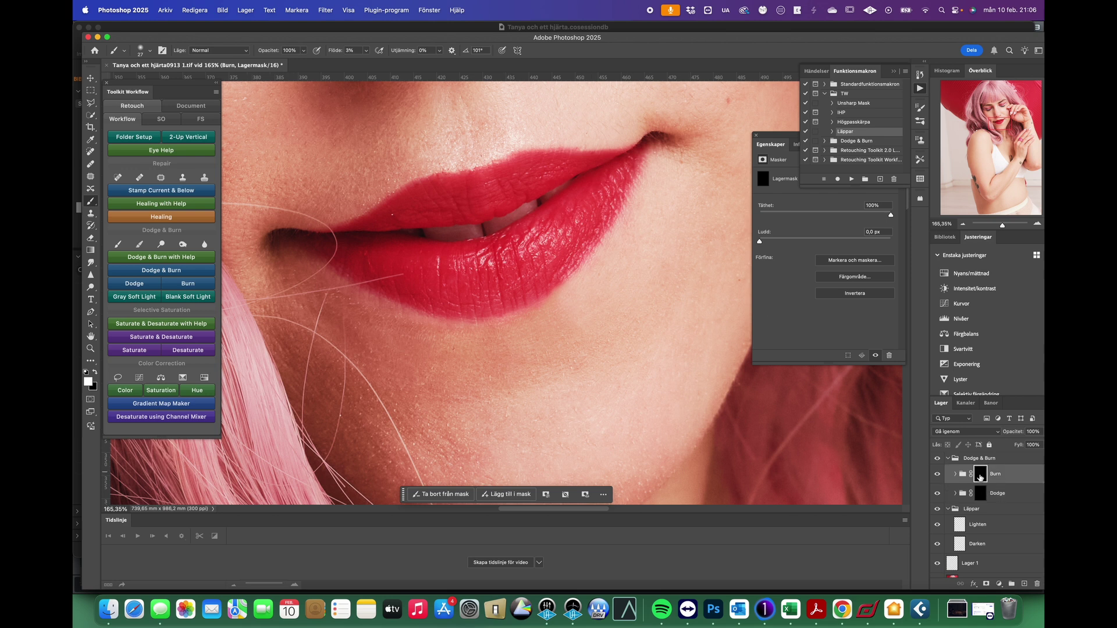
pyautogui.moveTo(574, 290); pyautogui.dragTo(573, 286)
pyautogui.moveTo(570, 281); pyautogui.dragTo(567, 287)
pyautogui.click(938, 460)
pyautogui.scroll(-6, 564, 273)
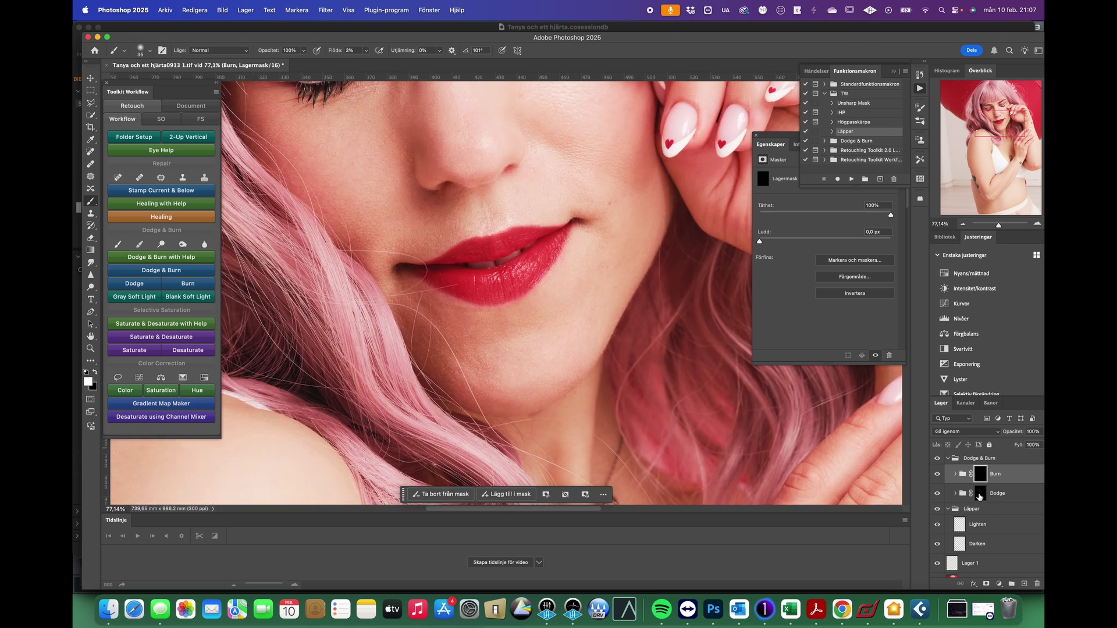
# Dodge the lips on the Dodge mask with a 107 px brush, and select the Burn mask.
pyautogui.click(979, 494)
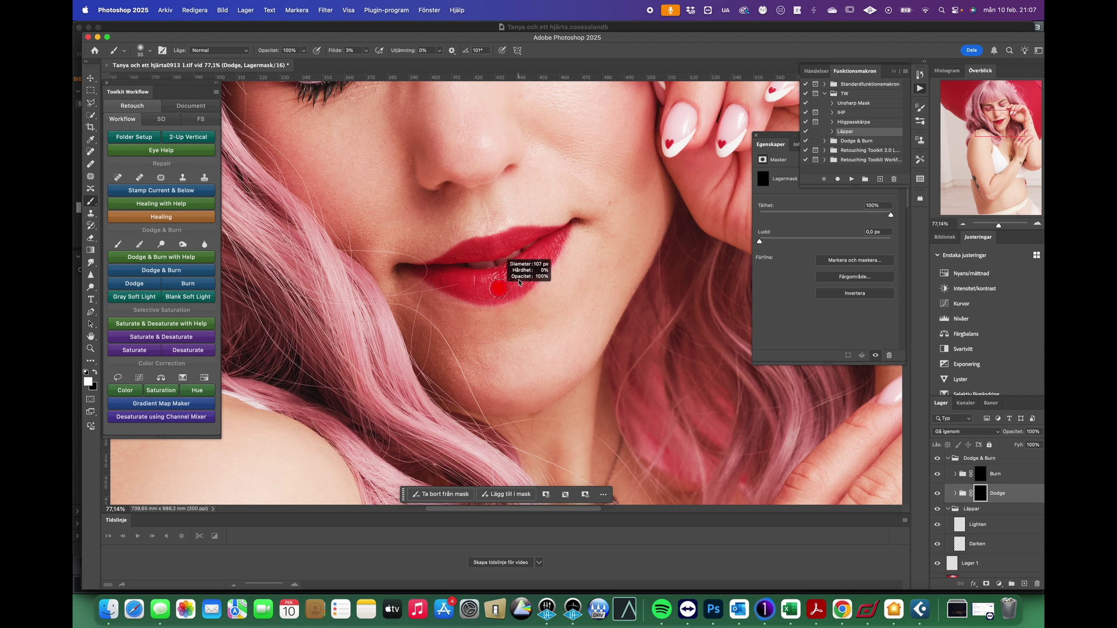
pyautogui.moveTo(520, 283); pyautogui.dragTo(507, 280)
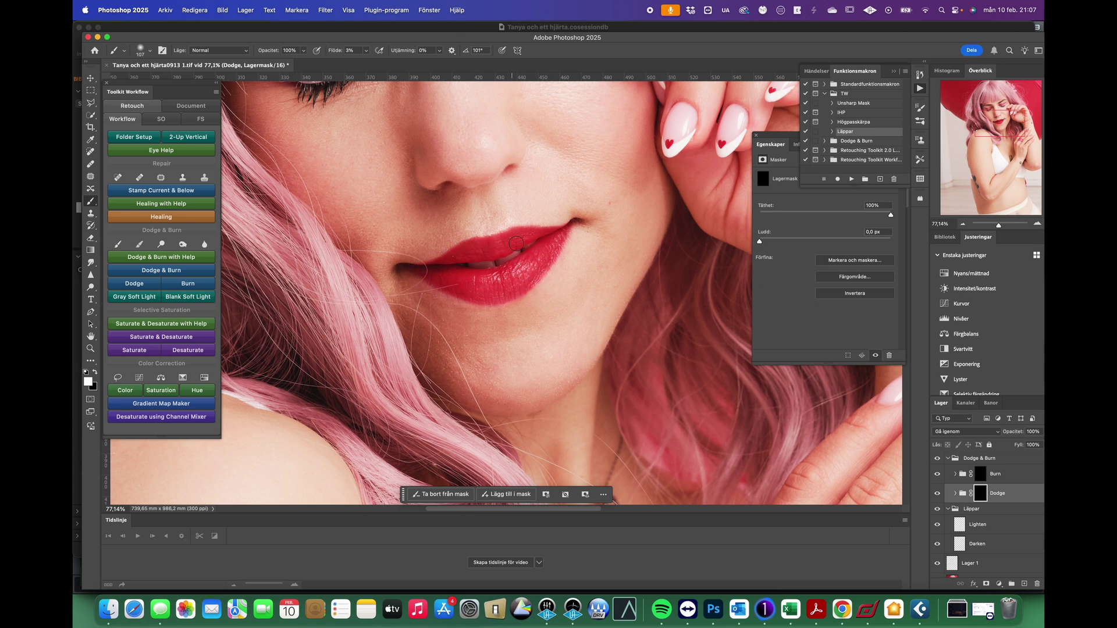
pyautogui.click(979, 475)
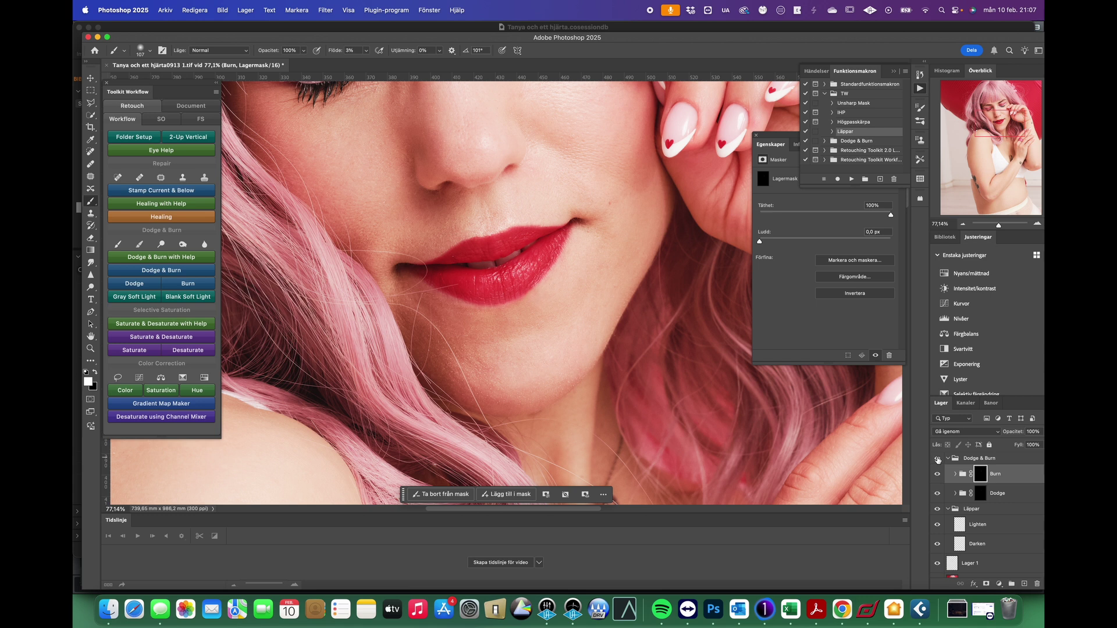
# Brighten the face from the forehead downward on the Dodge mask with an enlarged brush.
pyautogui.scroll(-5, 884, 460)
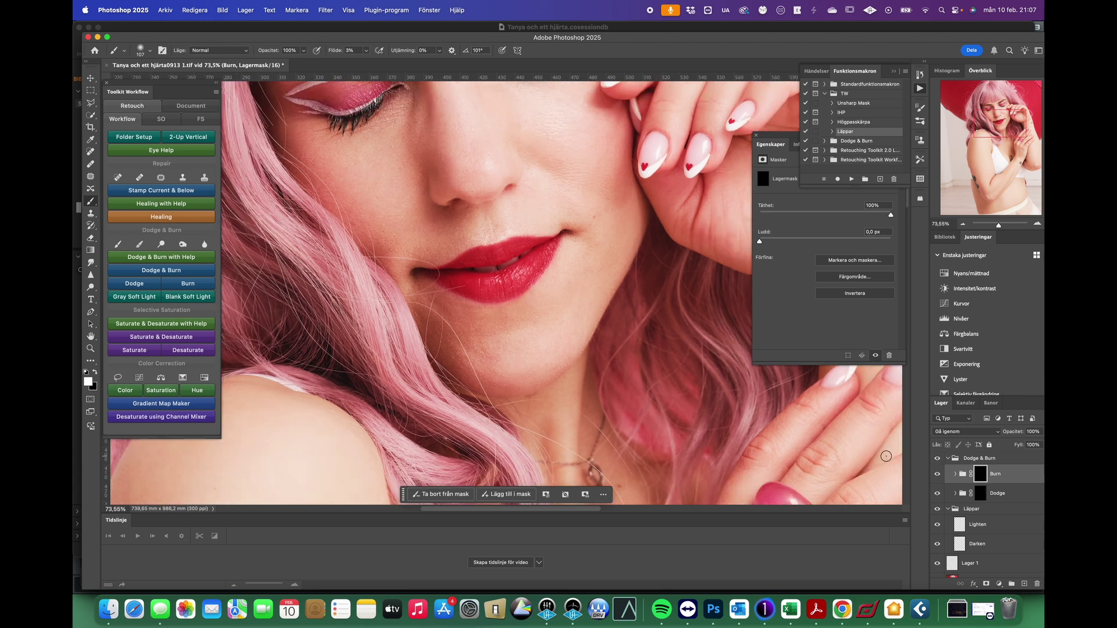
pyautogui.scroll(-2, 886, 457)
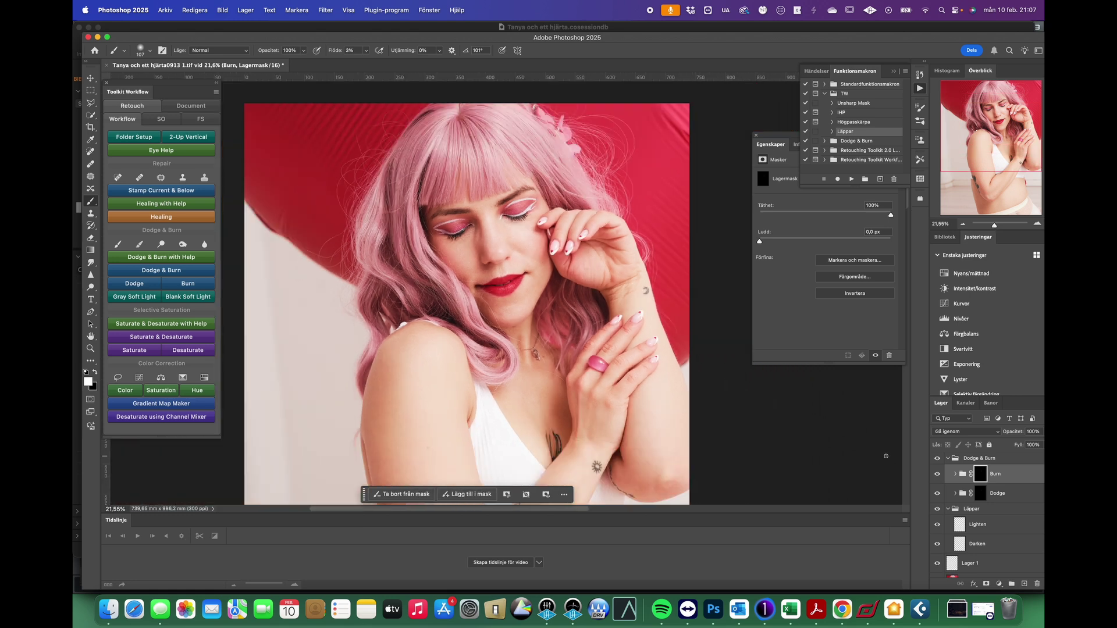
pyautogui.scroll(-5, 886, 456)
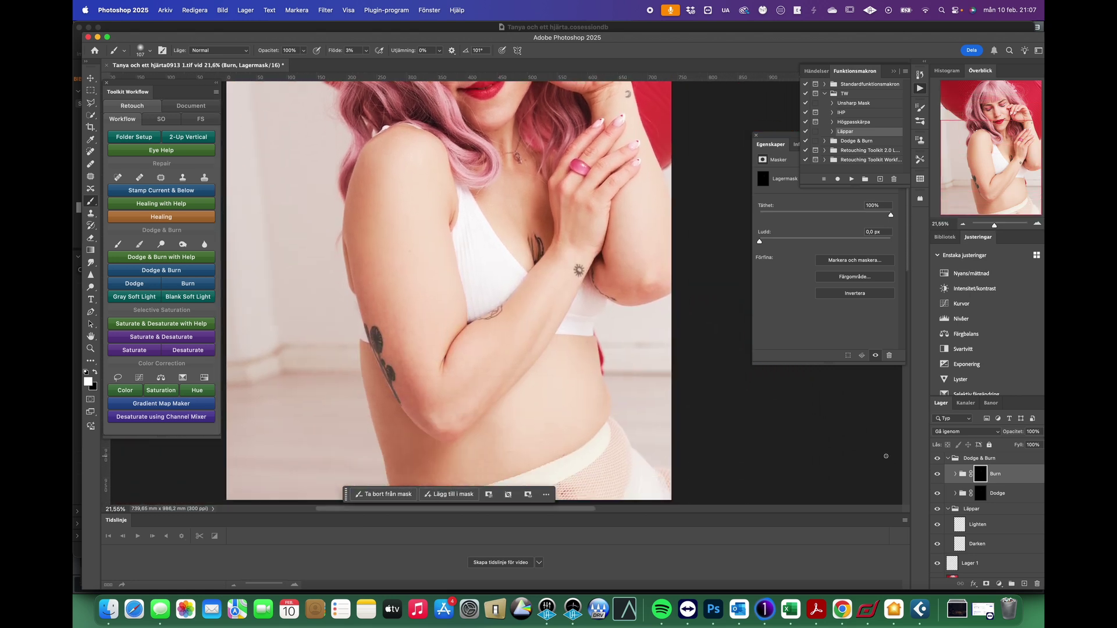
pyautogui.scroll(5, 887, 457)
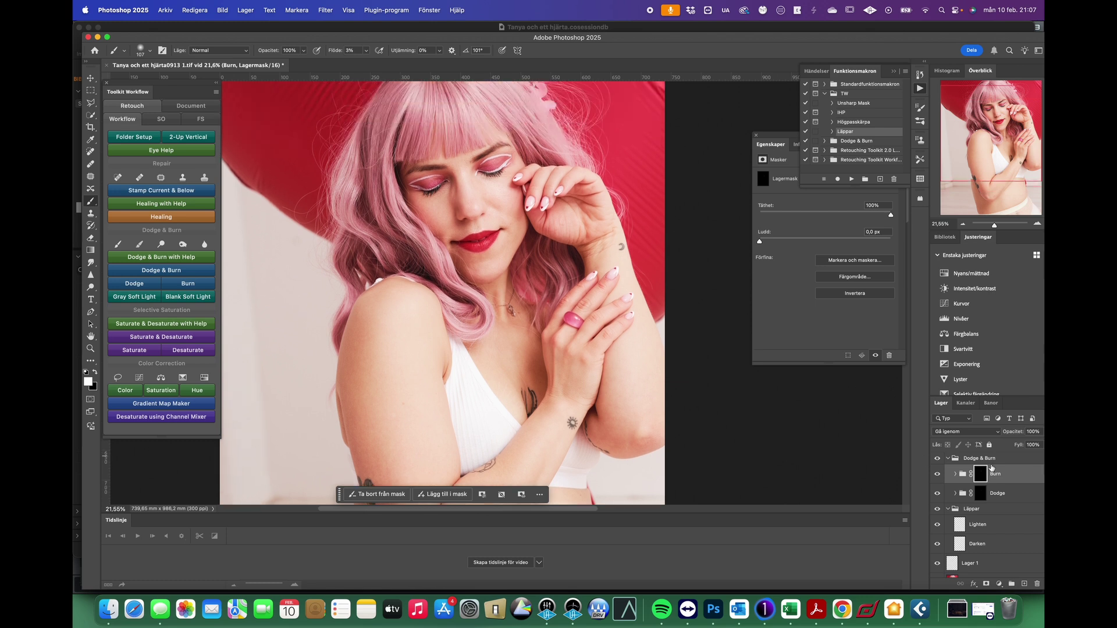
pyautogui.click(985, 494)
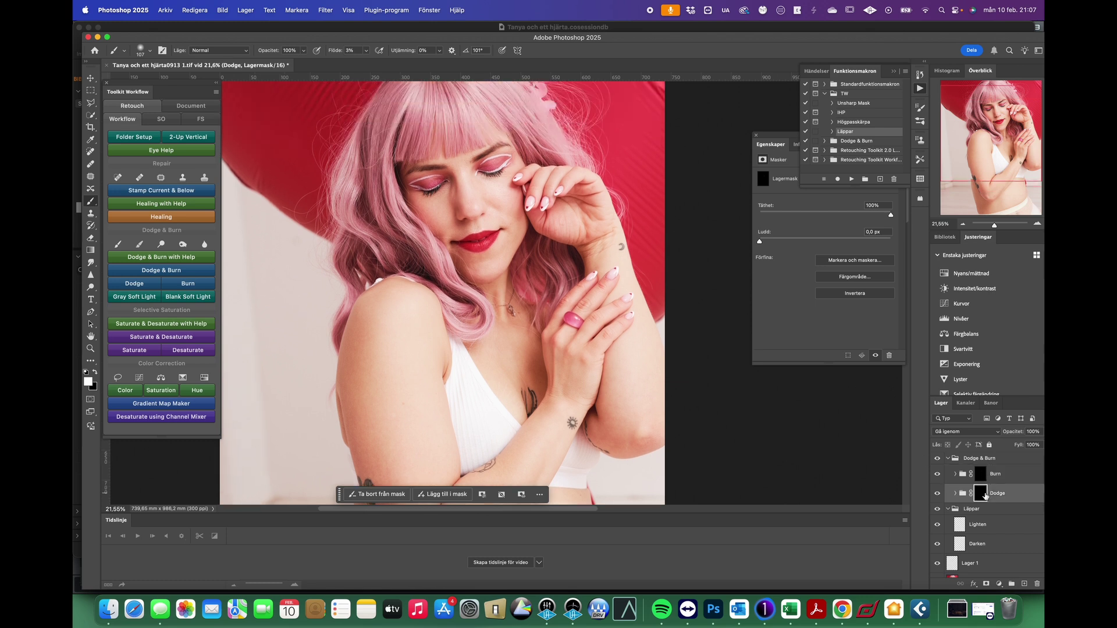
pyautogui.moveTo(467, 144); pyautogui.dragTo(511, 146)
pyautogui.scroll(2, 523, 101)
pyautogui.moveTo(523, 101)
pyautogui.mouseDown()
pyautogui.moveTo(456, 161)
pyautogui.moveTo(502, 163)
pyautogui.moveTo(442, 145)
pyautogui.moveTo(414, 152)
pyautogui.moveTo(493, 117)
pyautogui.moveTo(404, 154)
pyautogui.moveTo(540, 100)
pyautogui.moveTo(498, 138)
pyautogui.moveTo(418, 116)
pyautogui.moveTo(497, 224)
pyautogui.moveTo(490, 329)
pyautogui.moveTo(469, 289)
pyautogui.moveTo(490, 287)
pyautogui.moveTo(481, 296)
pyautogui.moveTo(504, 306)
pyautogui.moveTo(483, 290)
pyautogui.moveTo(486, 352)
pyautogui.moveTo(508, 169)
pyautogui.moveTo(466, 234)
pyautogui.moveTo(414, 214)
pyautogui.moveTo(430, 205)
pyautogui.moveTo(407, 207)
pyautogui.moveTo(428, 225)
pyautogui.moveTo(434, 202)
pyautogui.moveTo(451, 229)
pyautogui.moveTo(512, 178)
pyautogui.moveTo(464, 251)
pyautogui.mouseUp()
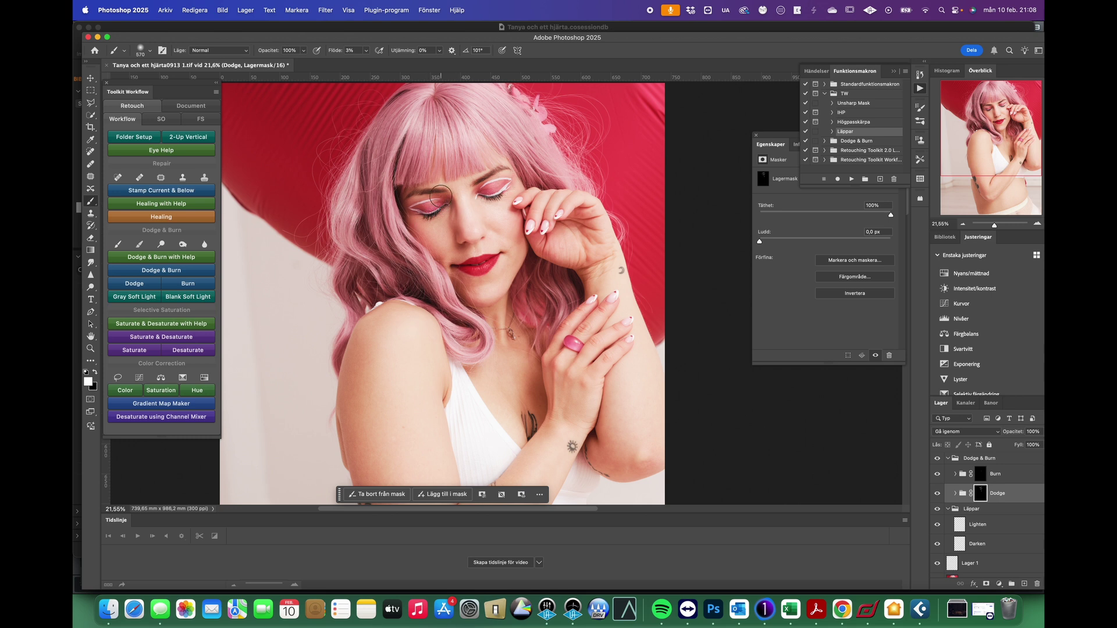
# Dodge the chin area below the lips on the Dodge mask with a smaller brush.
pyautogui.scroll(5, 440, 195)
pyautogui.scroll(3, 441, 195)
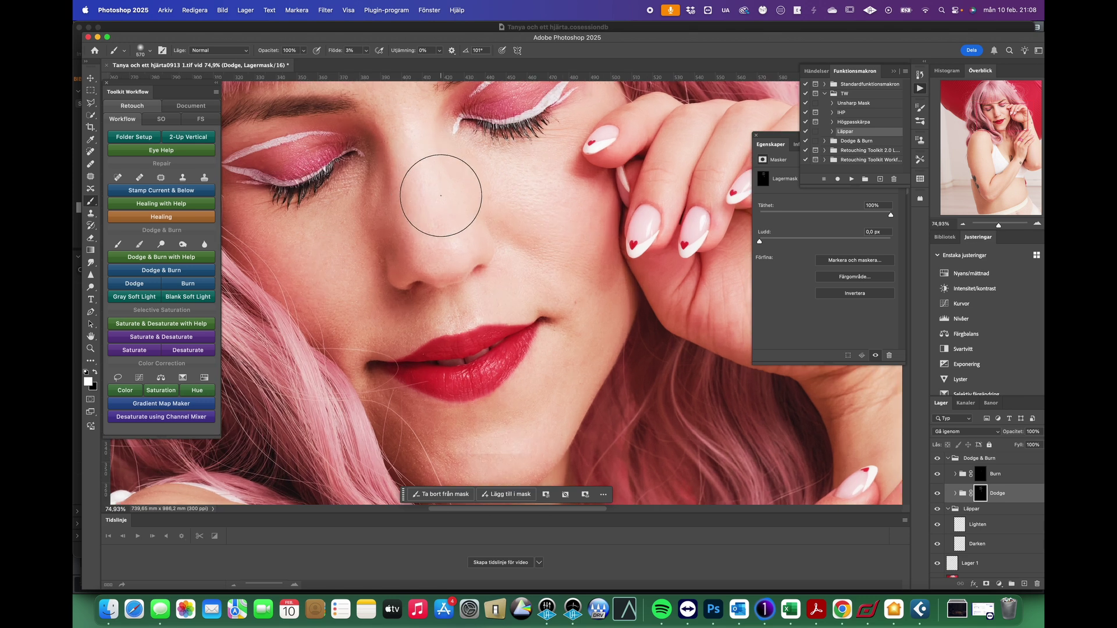
pyautogui.hscroll(3, 441, 195)
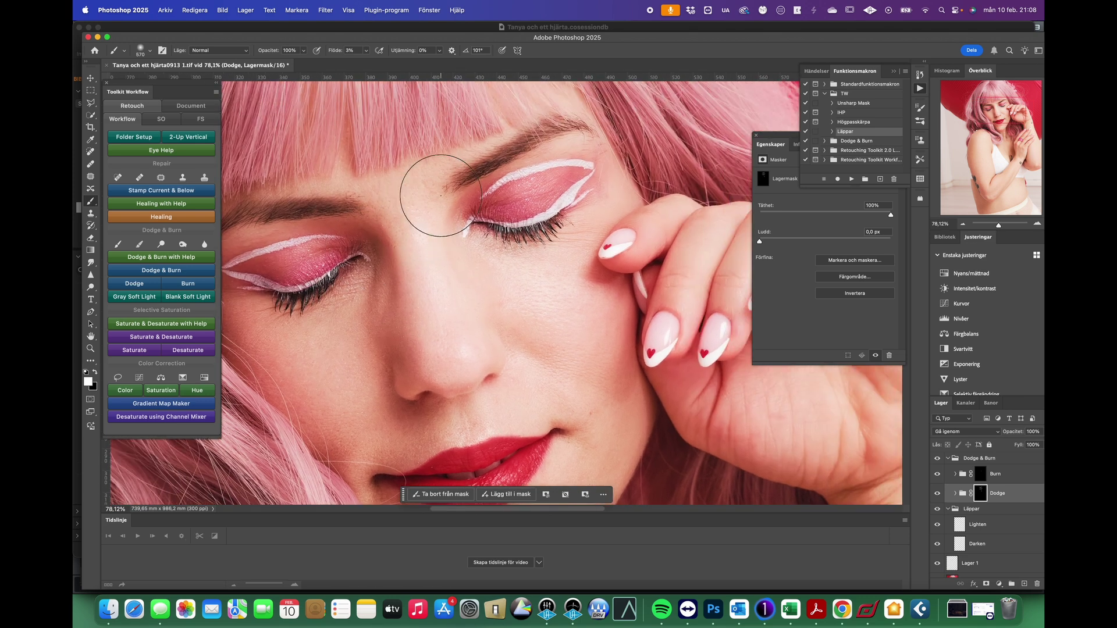
pyautogui.hscroll(-3, 440, 196)
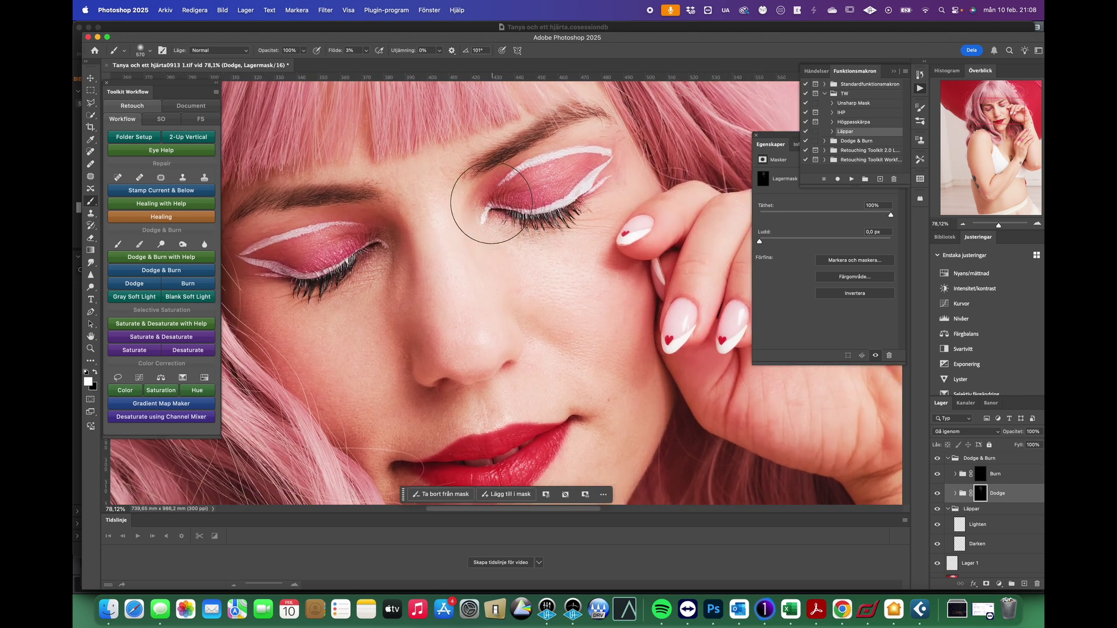
pyautogui.scroll(-5, 346, 238)
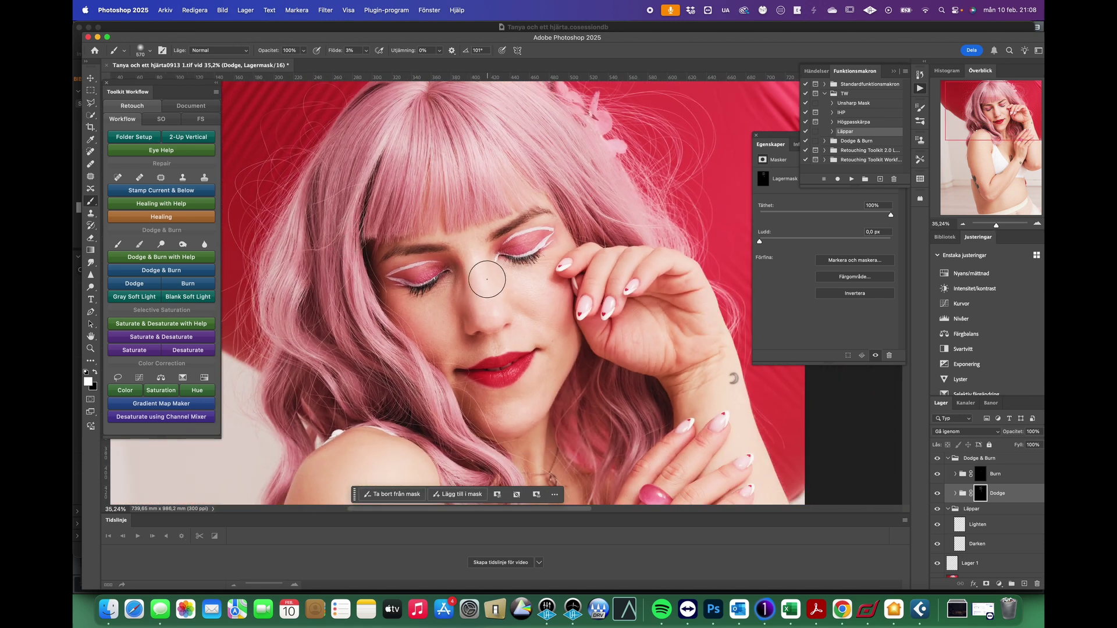
pyautogui.scroll(-3, 486, 277)
pyautogui.scroll(-1, 487, 279)
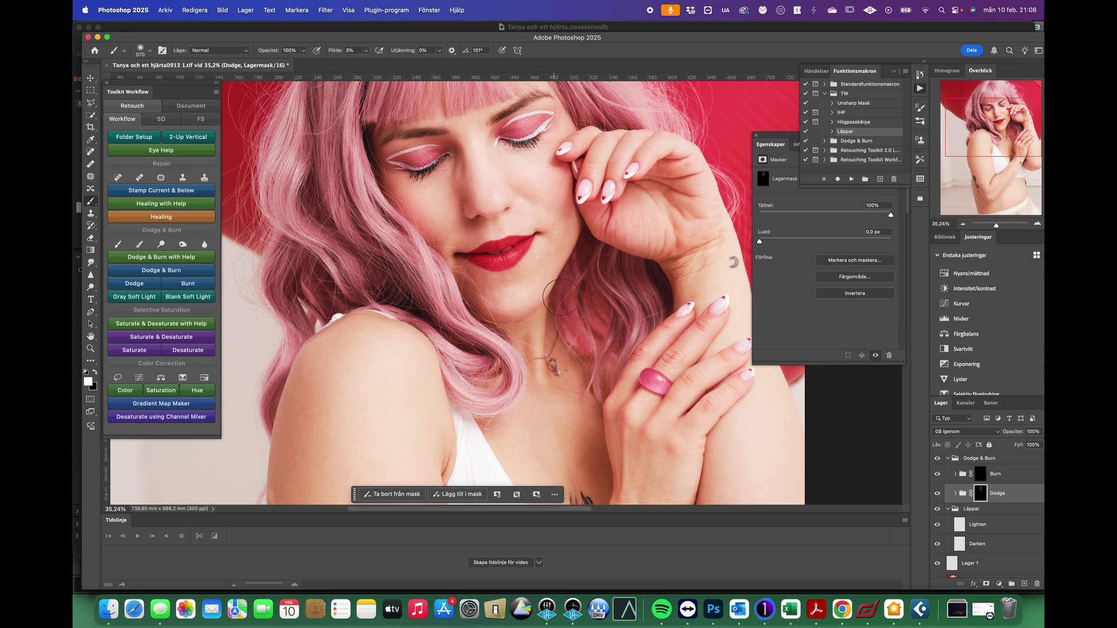
pyautogui.moveTo(529, 279); pyautogui.dragTo(490, 279)
pyautogui.moveTo(497, 304); pyautogui.dragTo(492, 300)
# Fit the whole portrait in view and toggle the Dodge & Burn group's visibility to compare the retouching.
pyautogui.press('super+0')
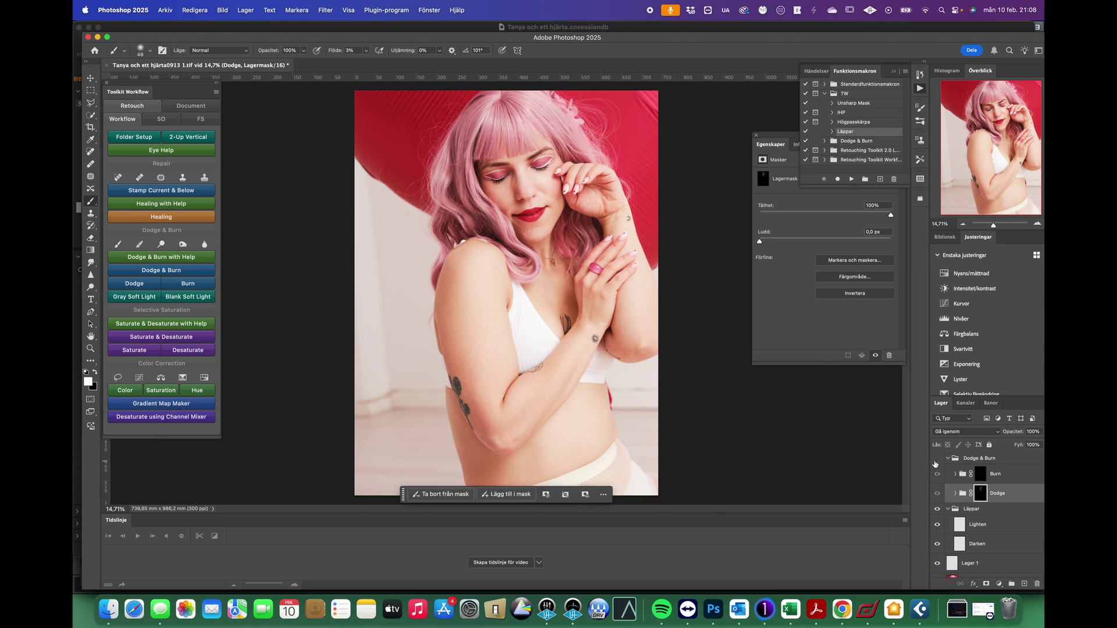
pyautogui.click(937, 459)
pyautogui.click(937, 460)
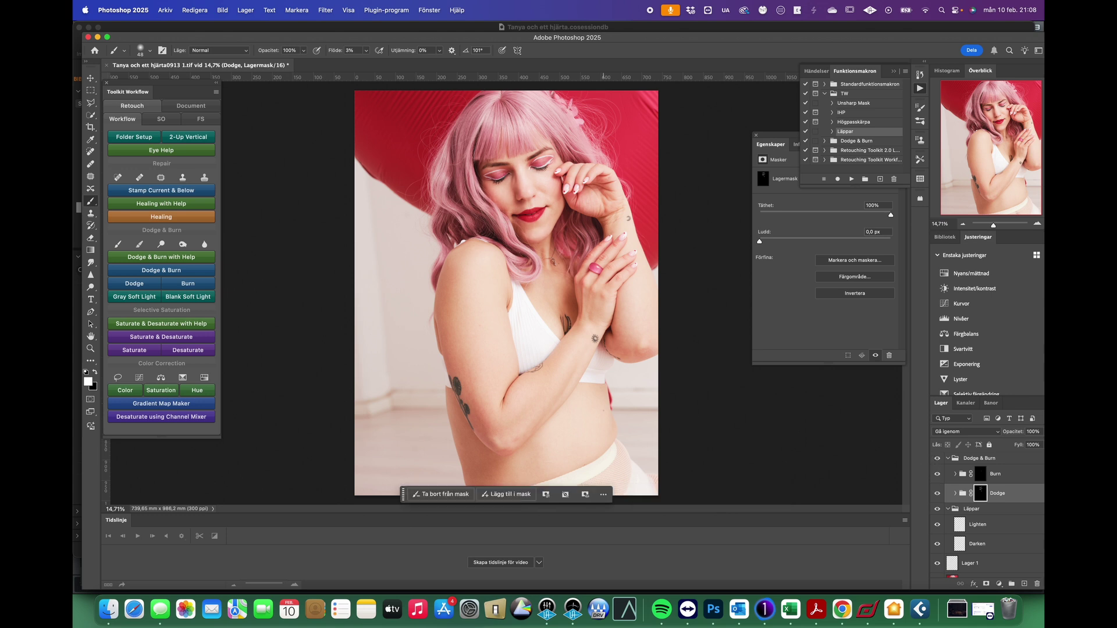
# Toggle the Dodge & Burn group's visibility to compare the face retouching on the full portrait at reduced size.
pyautogui.press('super+minus')
pyautogui.scroll(-1, 506, 293)
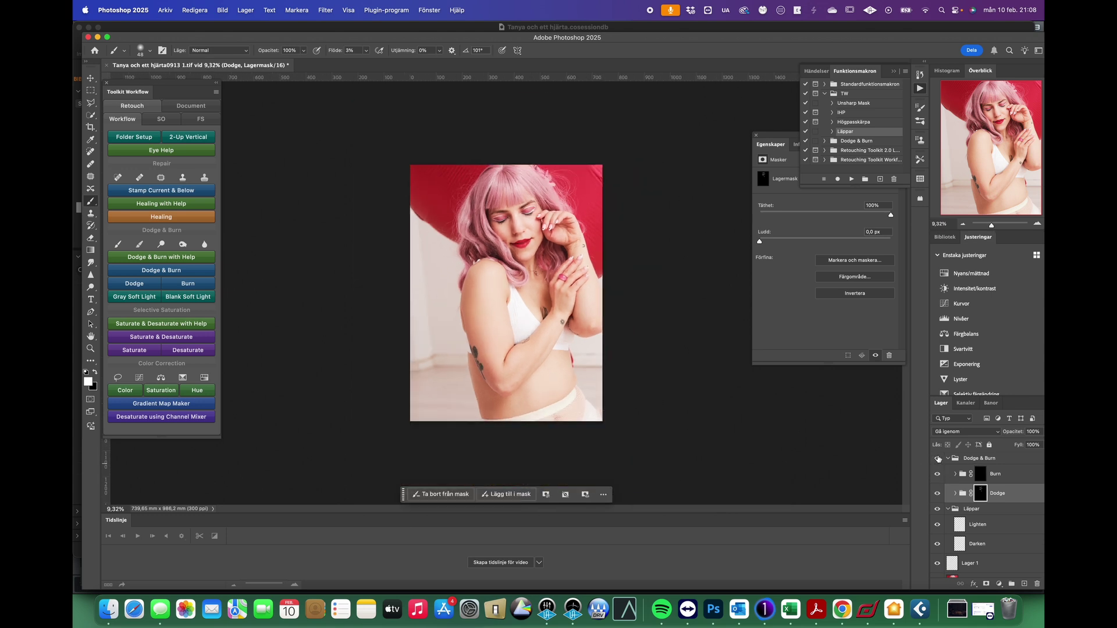
pyautogui.click(937, 459)
pyautogui.click(937, 459)
pyautogui.click(937, 459)
pyautogui.click(938, 459)
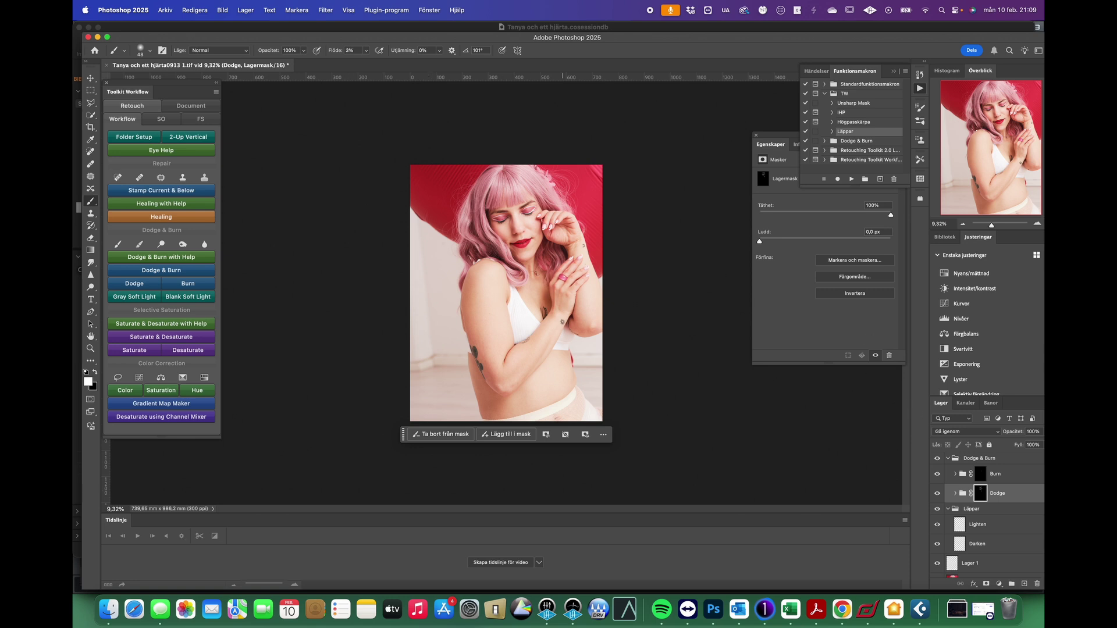
# Dodge the upper arm and chest with a large brush, burn the outer arm and shoulder on the Burn mask, and reselect the Dodge mask.
pyautogui.moveTo(494, 294); pyautogui.dragTo(521, 283)
pyautogui.click(980, 474)
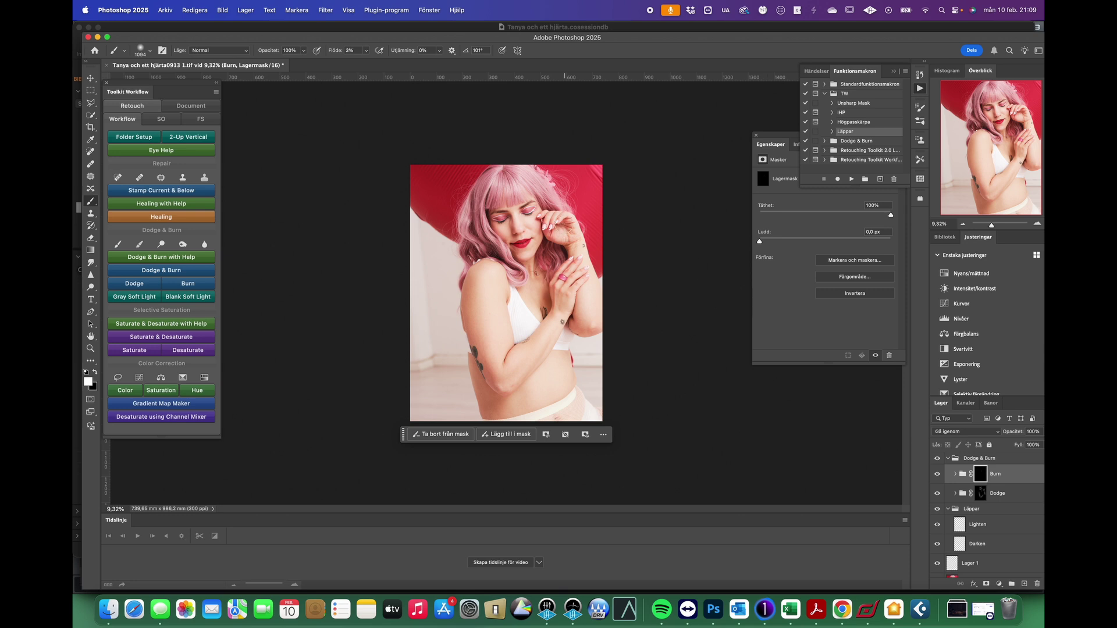
pyautogui.moveTo(466, 299); pyautogui.dragTo(470, 285)
pyautogui.moveTo(475, 256); pyautogui.dragTo(468, 258)
pyautogui.keyDown('alt'); pyautogui.click(472, 258); pyautogui.keyUp('alt')
pyautogui.press('x')
pyautogui.click(982, 495)
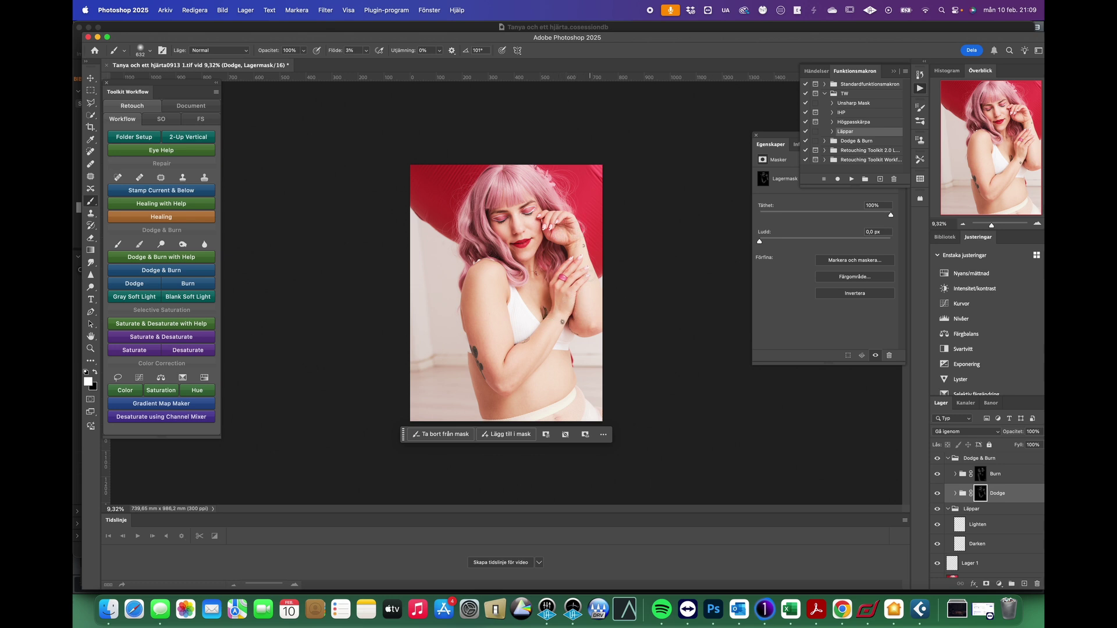
# Compare the body shading before and after by hiding and showing the Dodge & Burn group.
pyautogui.click(937, 460)
pyautogui.click(937, 460)
pyautogui.click(938, 460)
pyautogui.click(936, 460)
pyautogui.click(935, 460)
# Save the TIFF with no image compression, interleaved pixel order, IBM PC format and ZIP layer compression.
pyautogui.press('super+s')
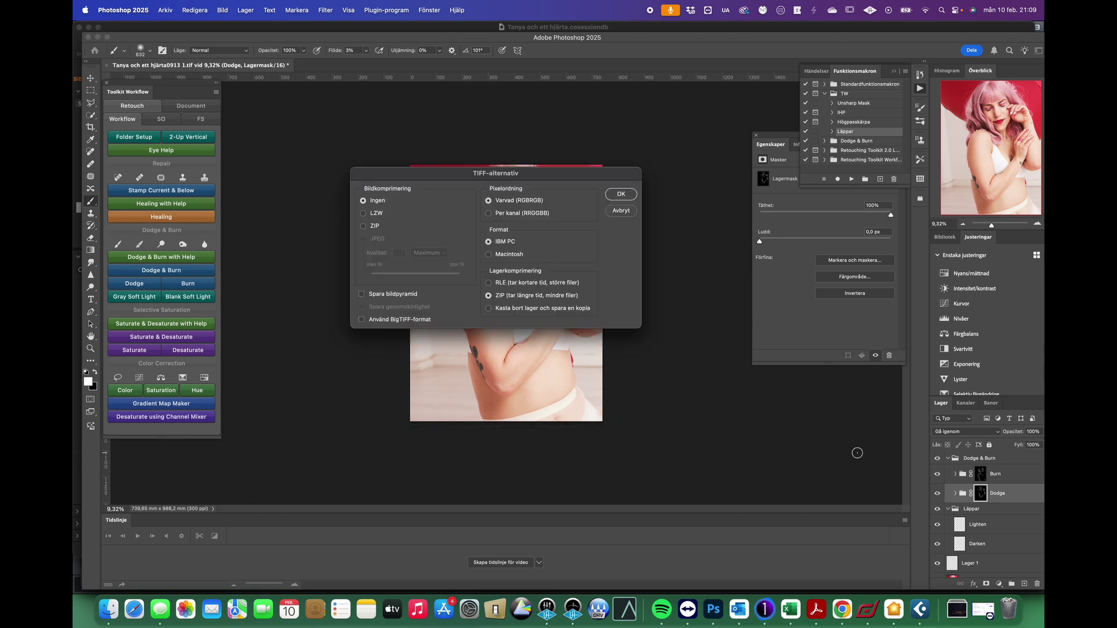
pyautogui.press('Return')
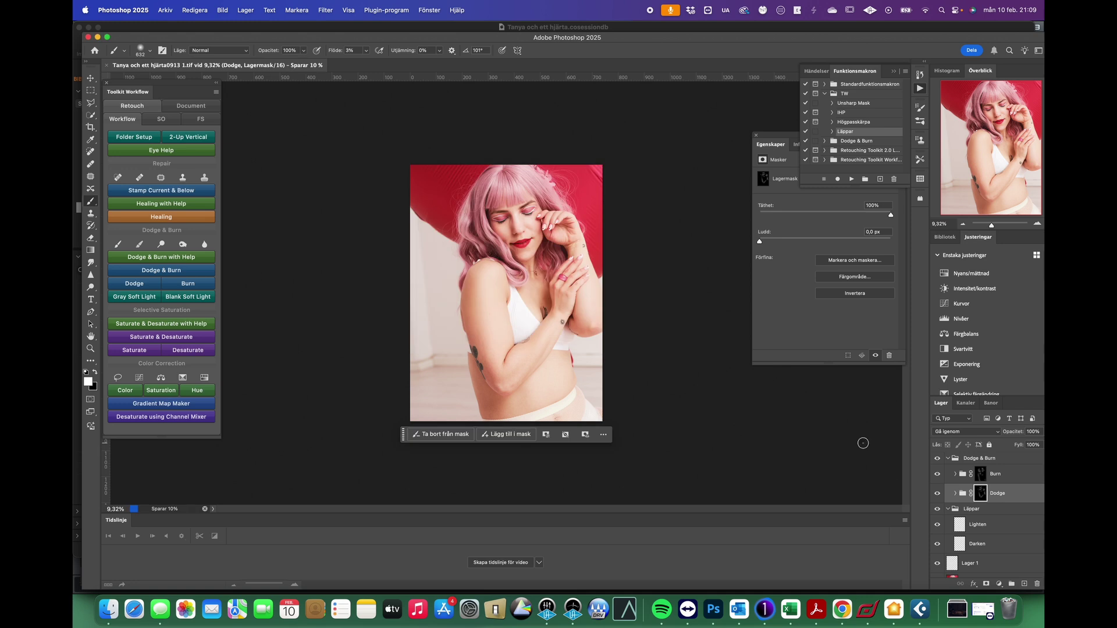